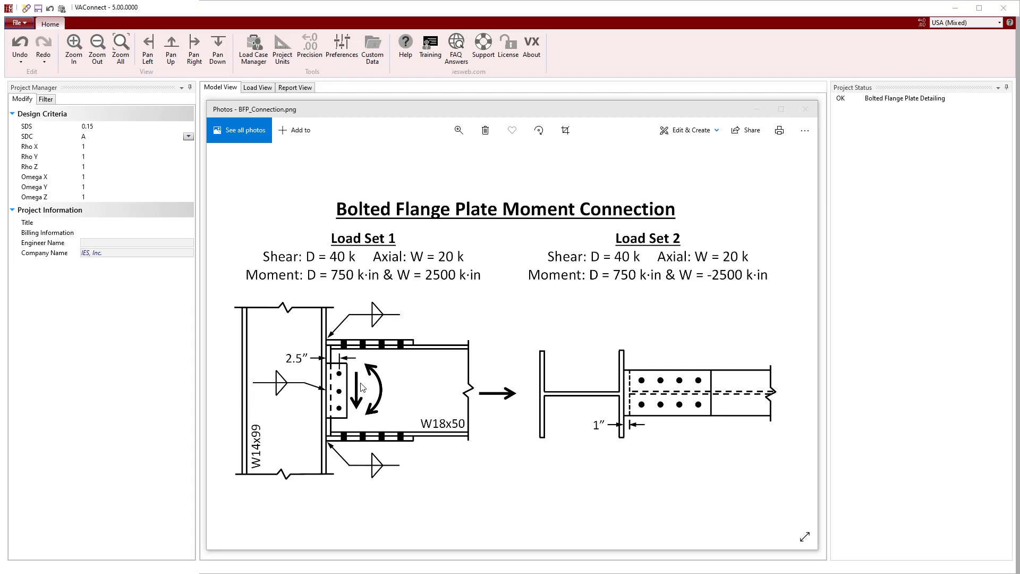
# Step: Close the reference sketch and assign the supported beam the W18X50 section, keeping A992 Grade 50 steel
pyautogui.click(806, 109)
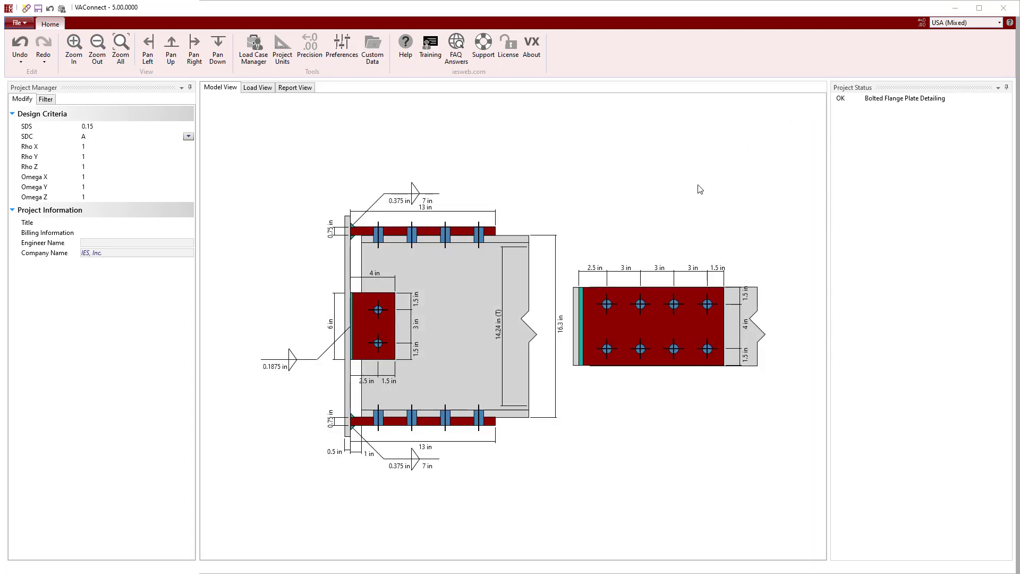
pyautogui.click(461, 312)
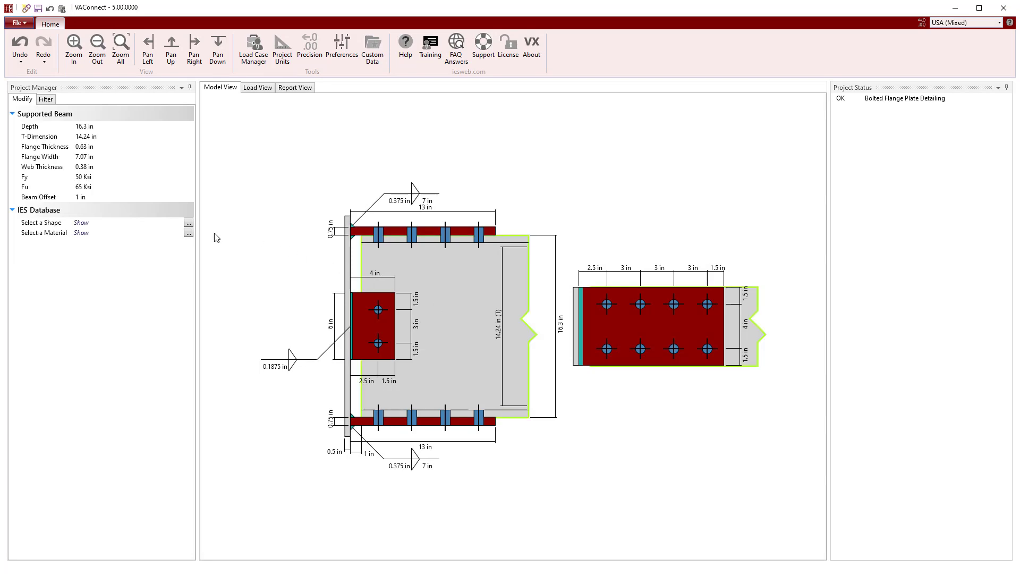
pyautogui.click(188, 223)
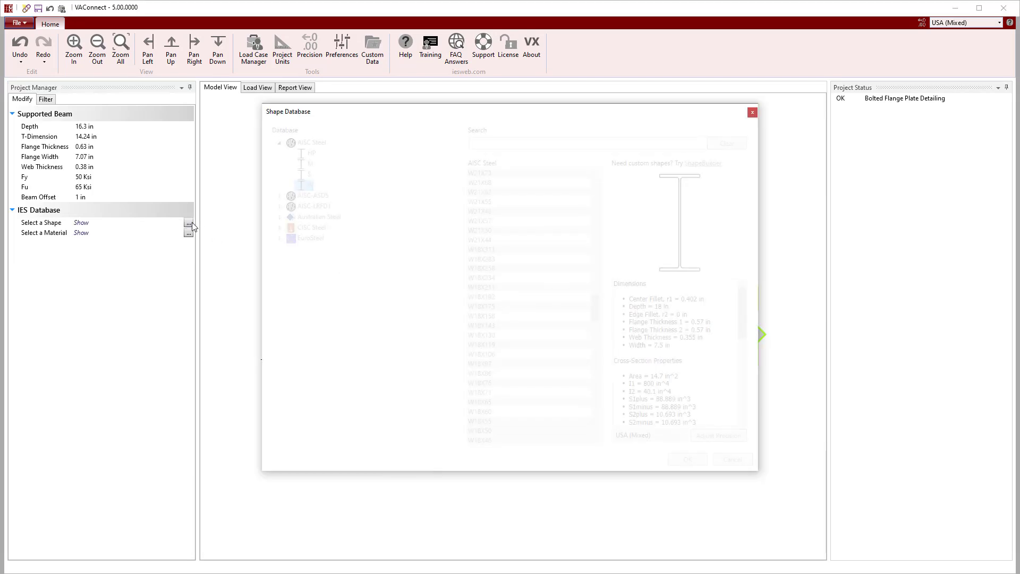
pyautogui.click(489, 142)
pyautogui.write('W18x50')
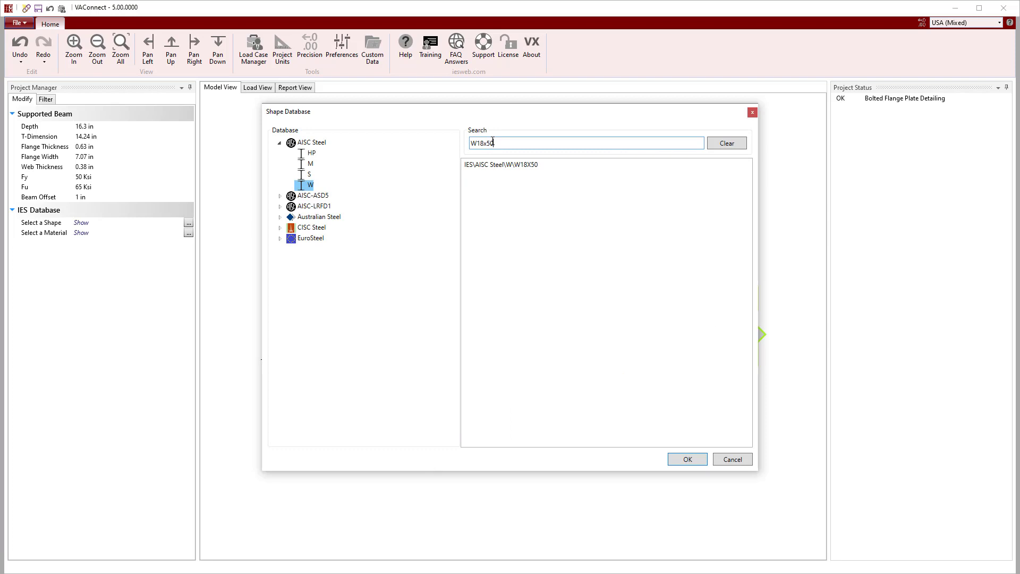
pyautogui.click(509, 166)
pyautogui.click(690, 457)
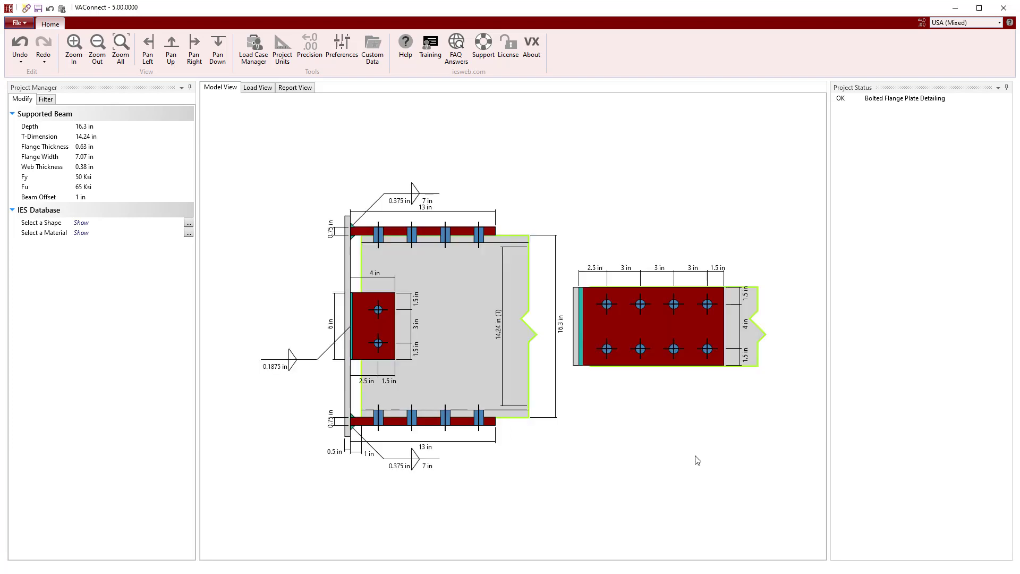
pyautogui.click(189, 234)
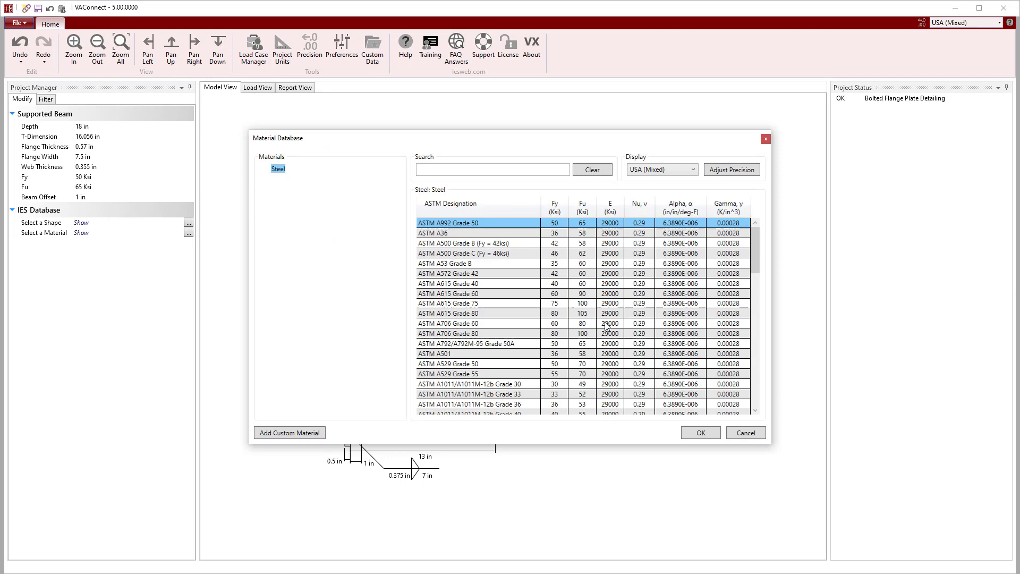
pyautogui.click(701, 435)
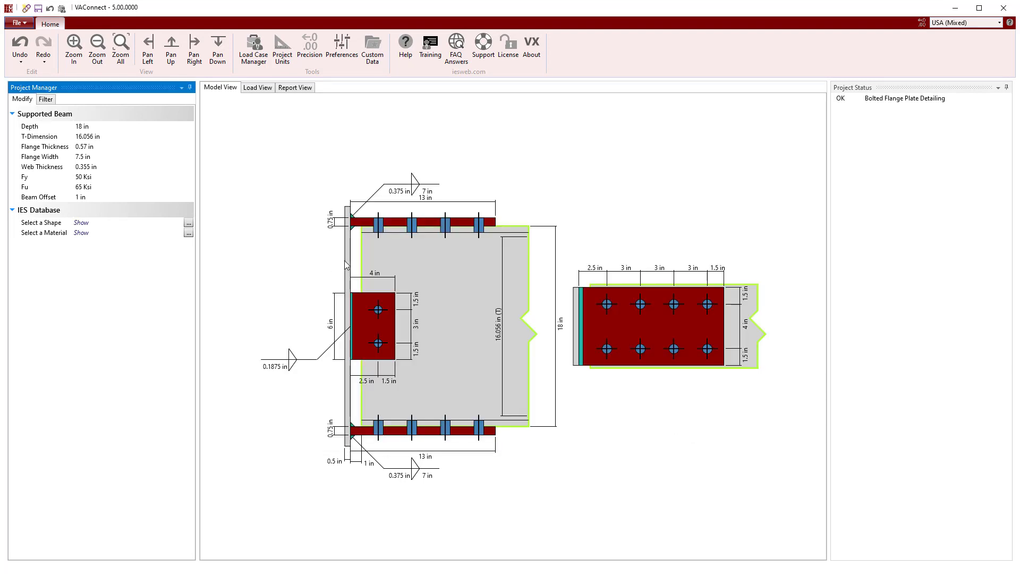
# Step: Set the support element thickness to 0.78 in
pyautogui.click(346, 261)
pyautogui.click(110, 130)
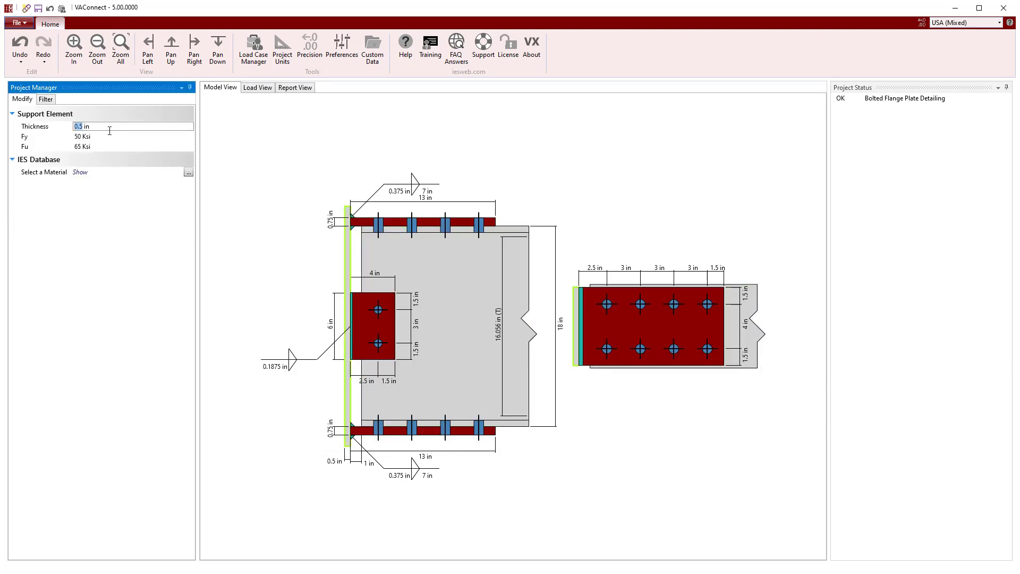
pyautogui.write('0.')
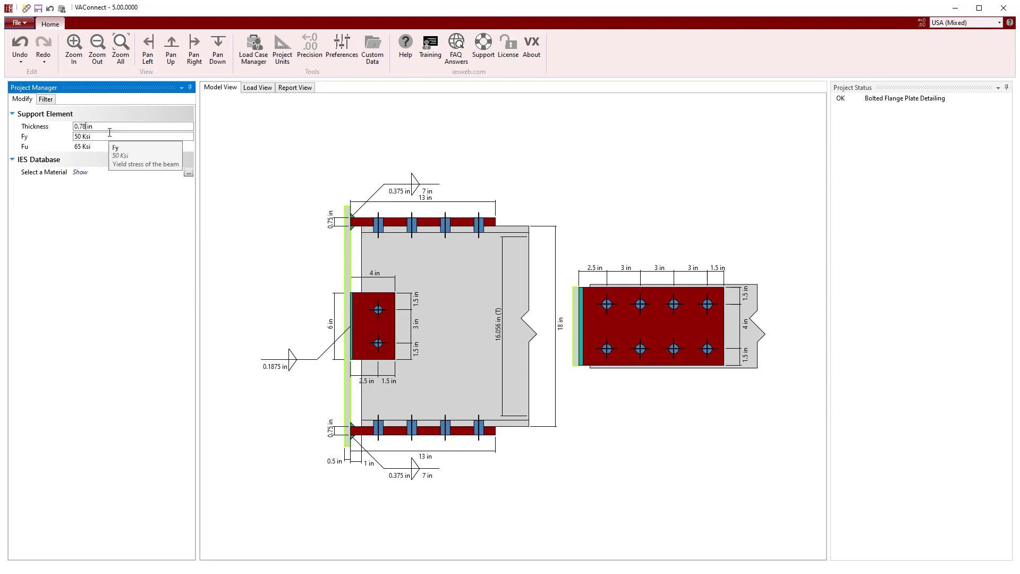
pyautogui.press('Return')
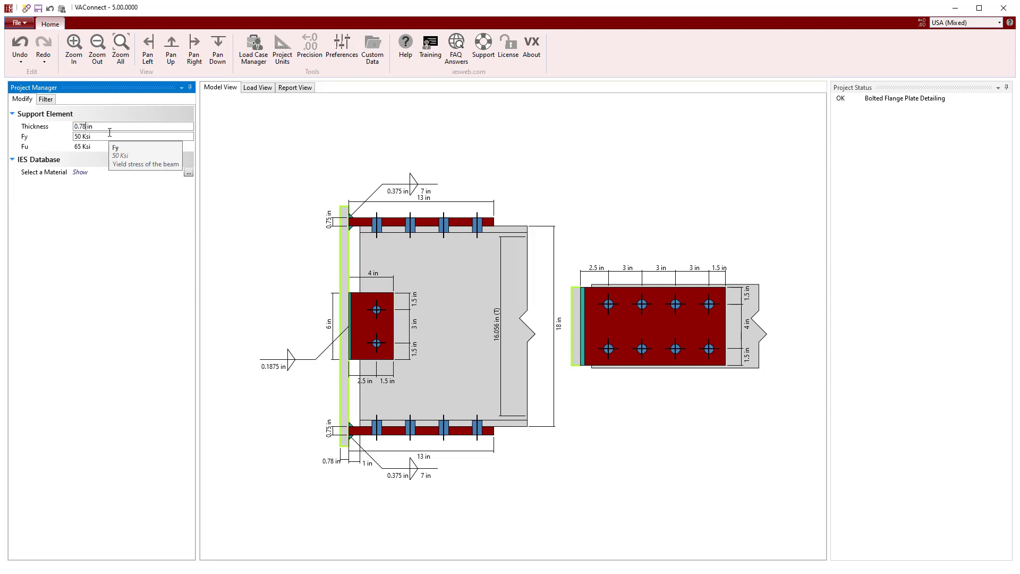
# Step: Give the shear tab 3 bolts so the plate becomes 9 in tall
pyautogui.click(378, 320)
pyautogui.click(113, 243)
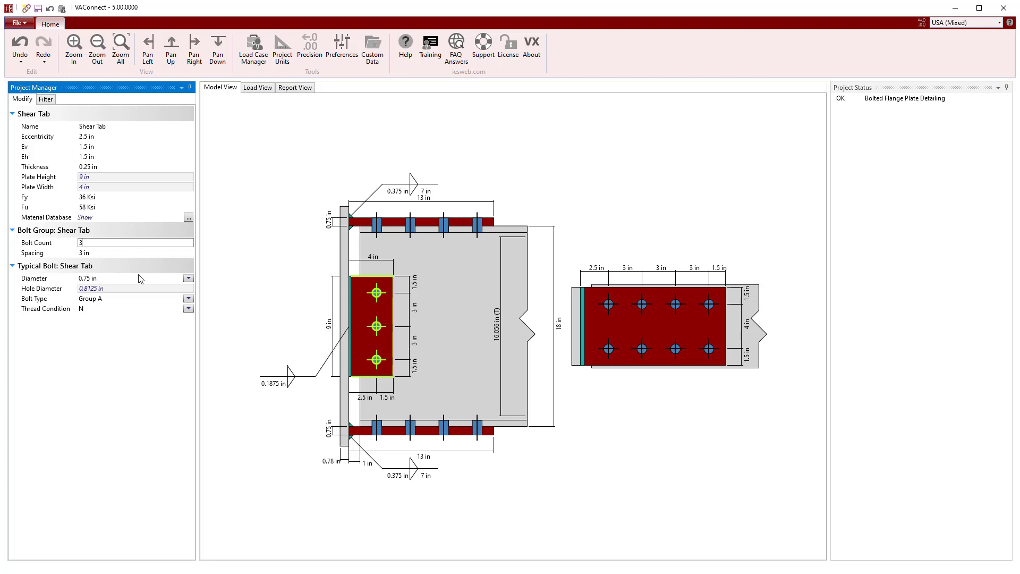
pyautogui.click(101, 167)
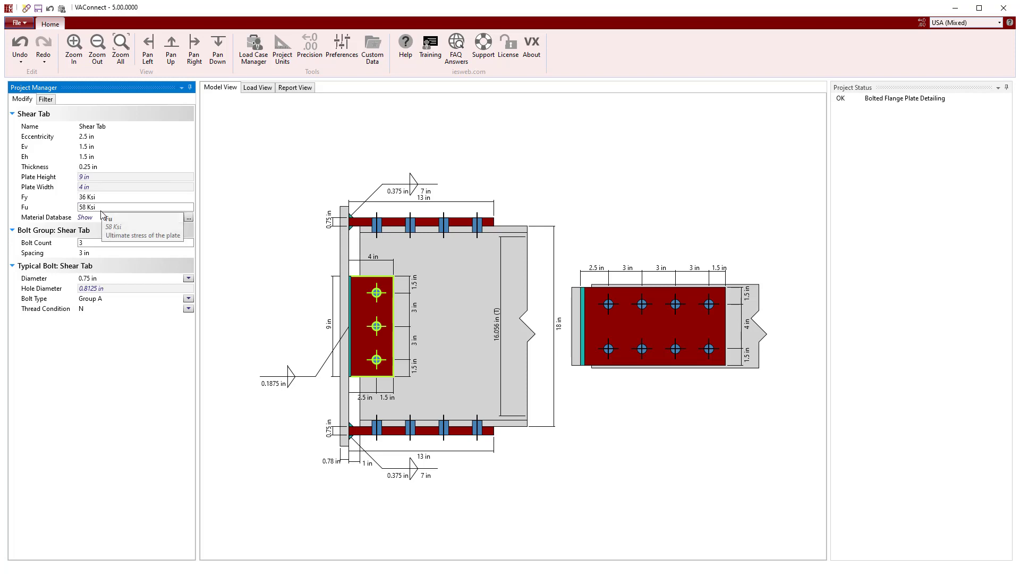
# Step: Set the flange plate width to 7.5 in and review the detailing messages, which report OK
pyautogui.click(430, 223)
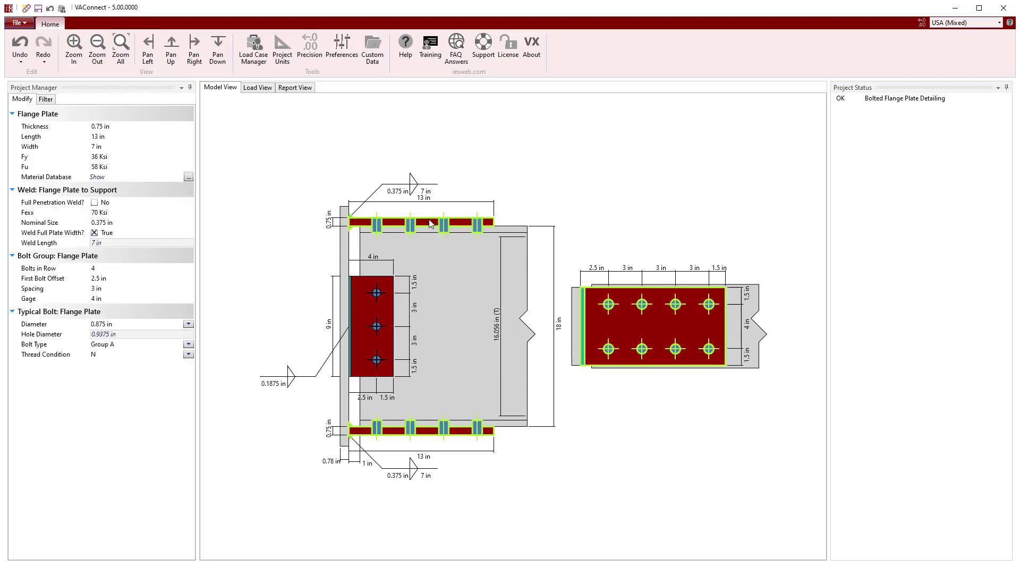
pyautogui.click(133, 146)
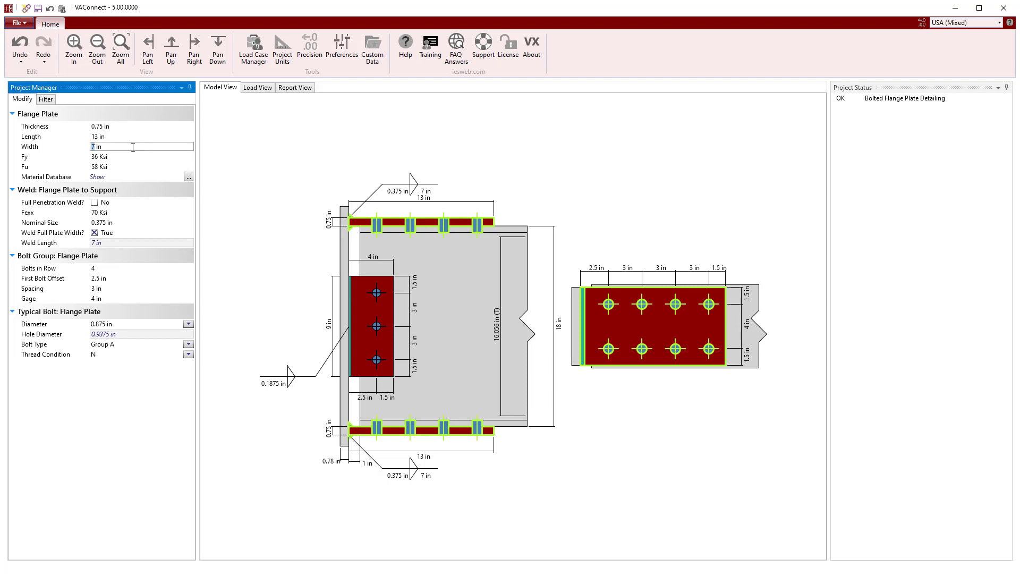
pyautogui.write('.5')
pyautogui.press('Return')
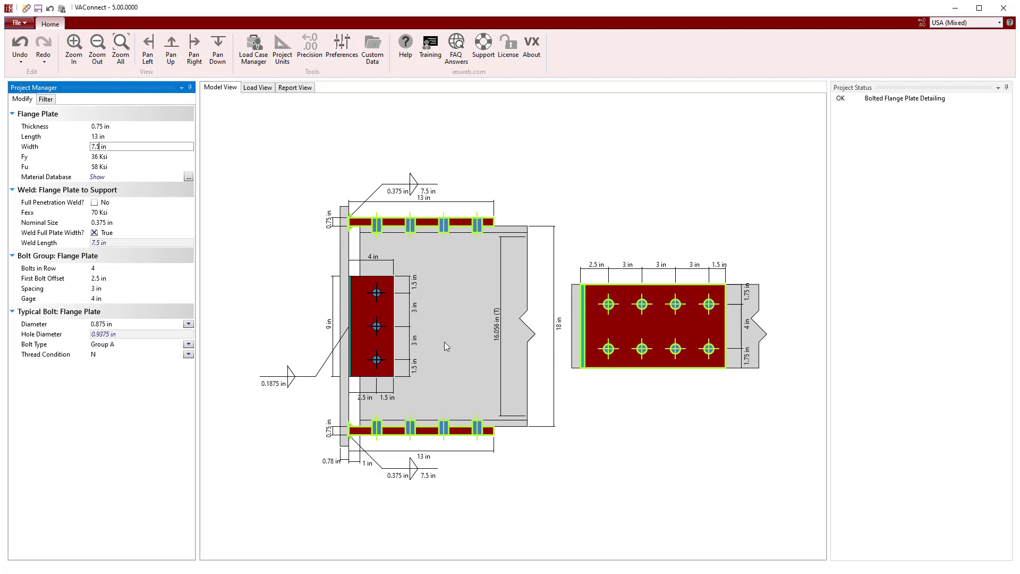
pyautogui.doubleClick(907, 104)
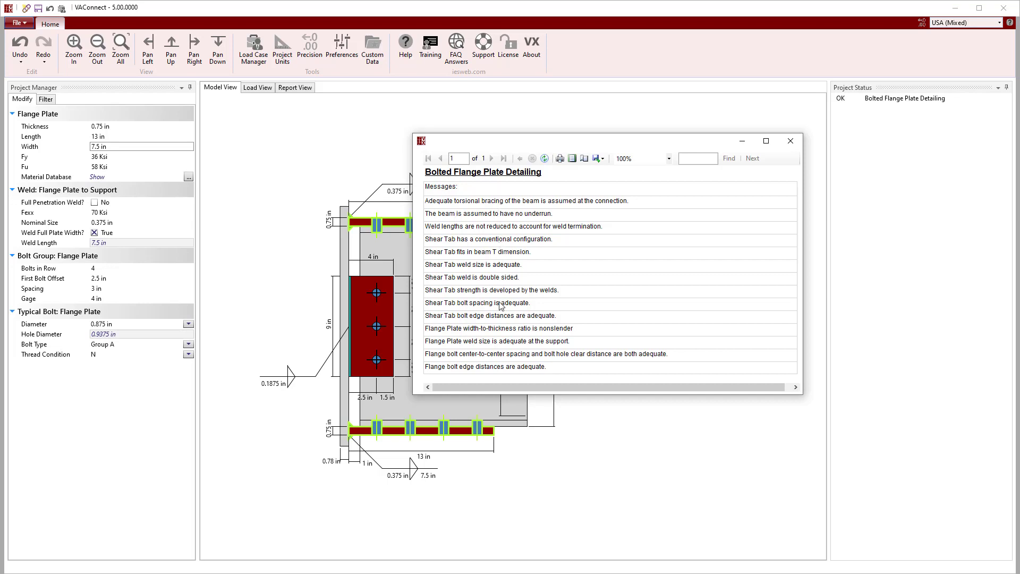
pyautogui.click(790, 141)
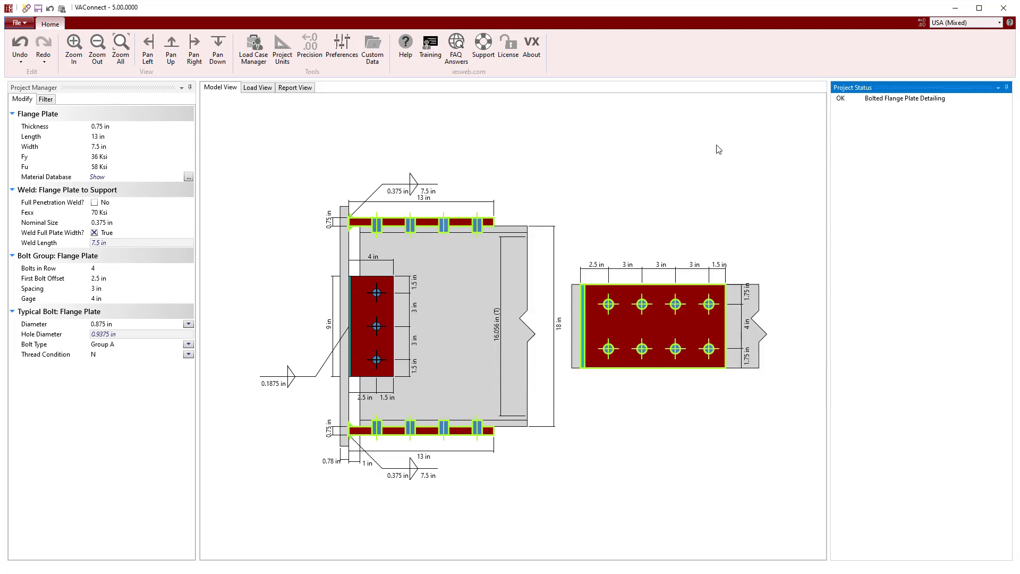
# Step: In Load View, give Load Set 1's dead load D a -40 K shear and -750 K-in moment
pyautogui.click(257, 88)
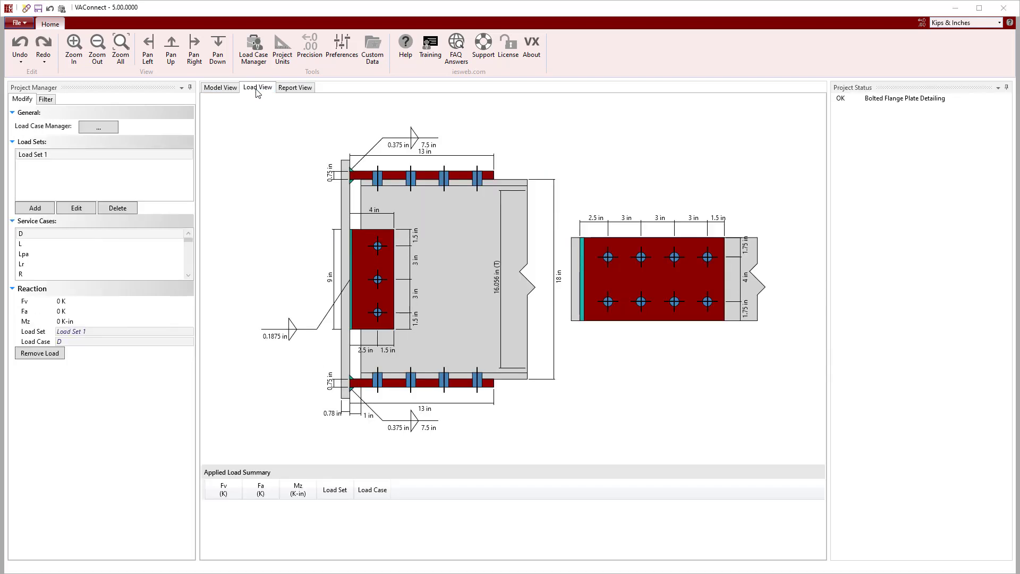
pyautogui.click(72, 302)
pyautogui.write('-40')
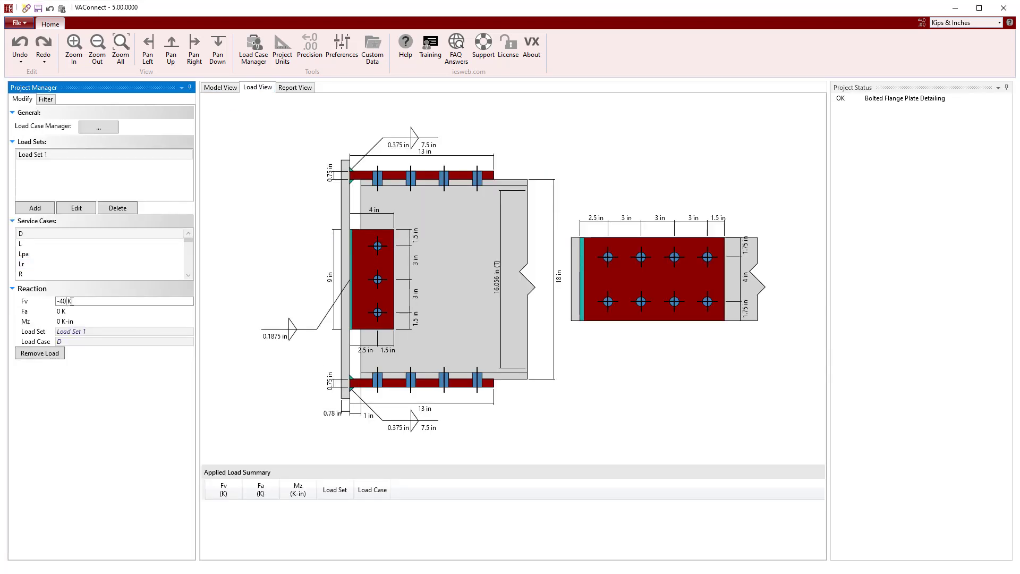
pyautogui.click(69, 321)
pyautogui.write('-750')
pyautogui.scroll(-3, 63, 276)
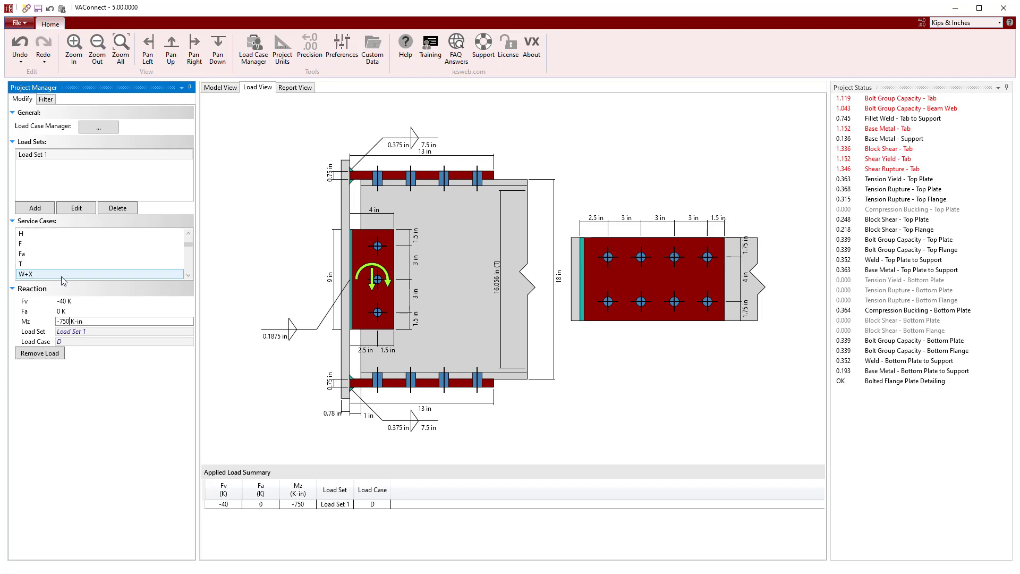
# Step: Give Load Set 1's W+X case a 20 K axial force and -2500 K-in moment
pyautogui.click(62, 274)
pyautogui.click(70, 311)
pyautogui.write('250')
pyautogui.press('Tab')
pyautogui.write('-2500')
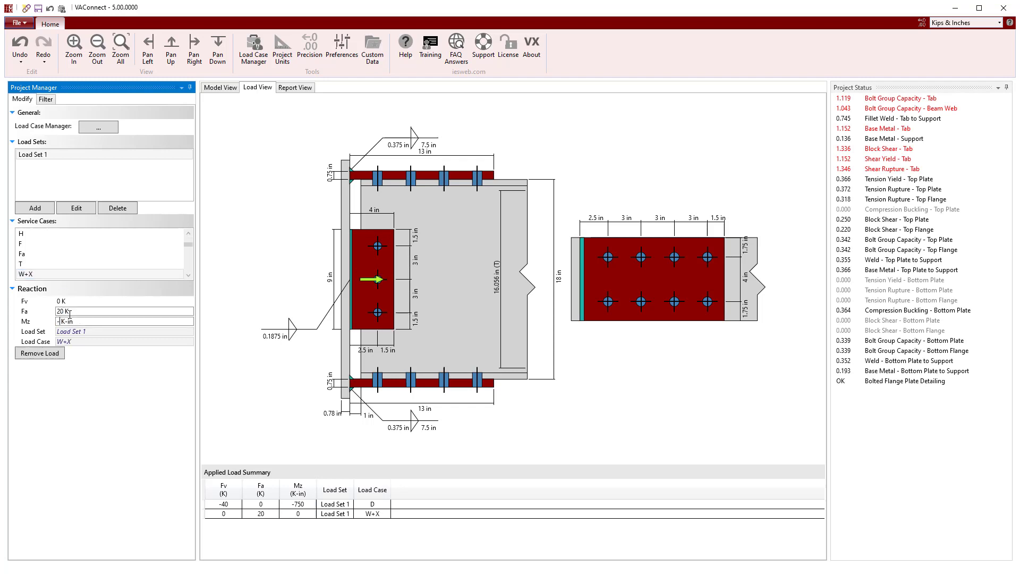
# Step: Create Load Set 2 with dead load D shear -40 K and moment -750 K-in
pyautogui.click(43, 210)
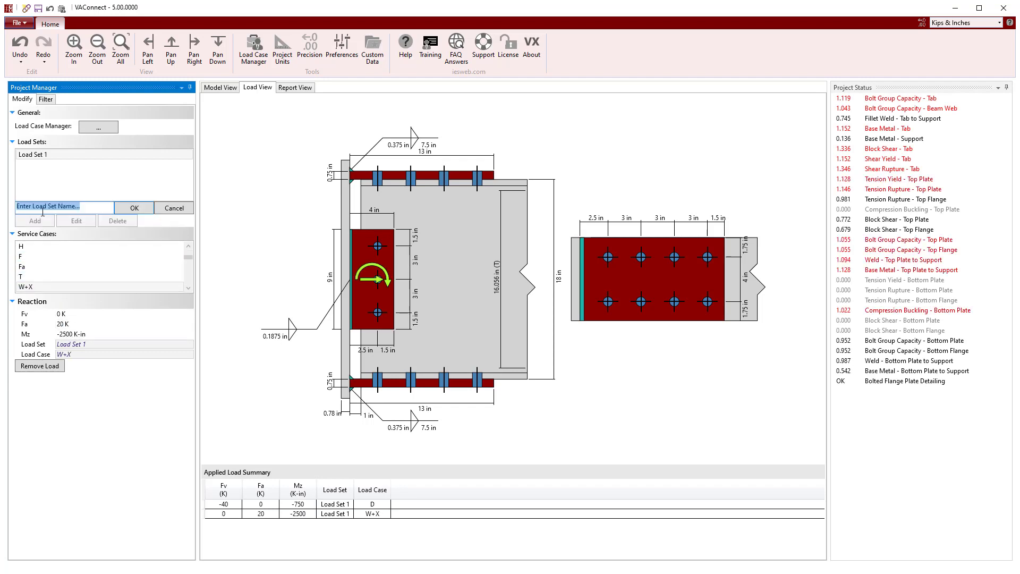
pyautogui.click(134, 208)
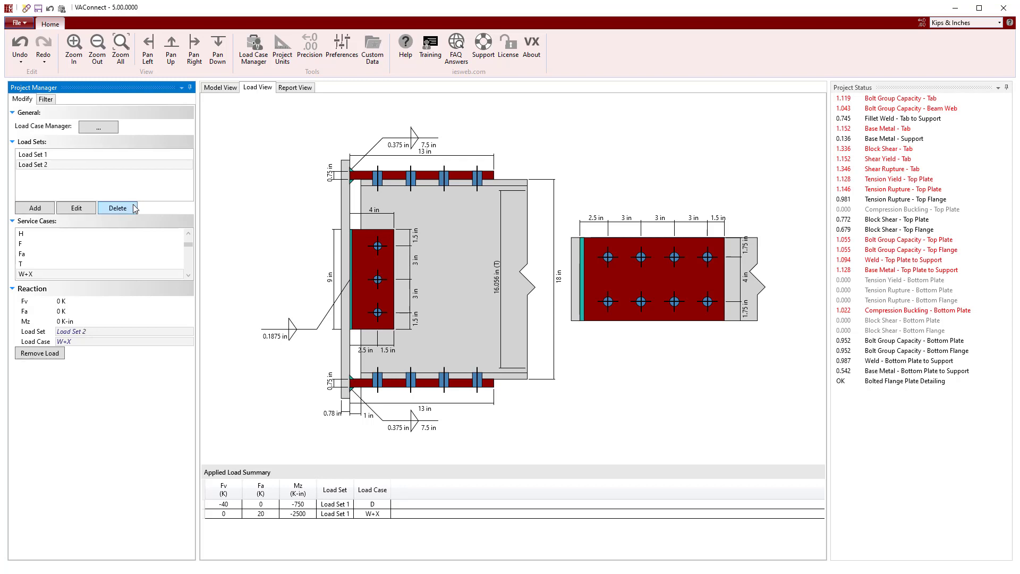
pyautogui.click(89, 301)
pyautogui.write('-40')
pyautogui.press('Tab')
pyautogui.write('-750')
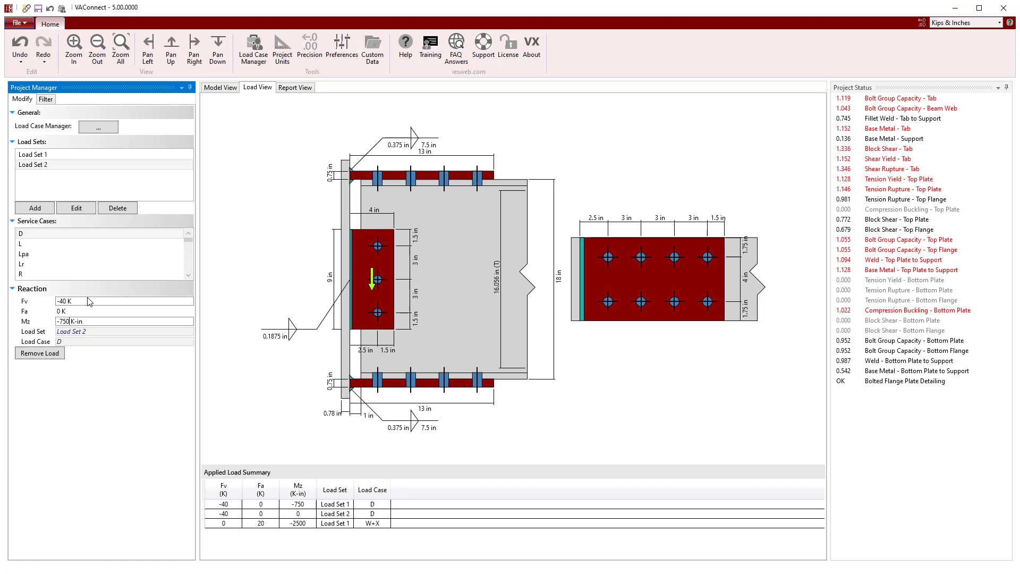
pyautogui.press('Return')
pyautogui.scroll(-3, 93, 265)
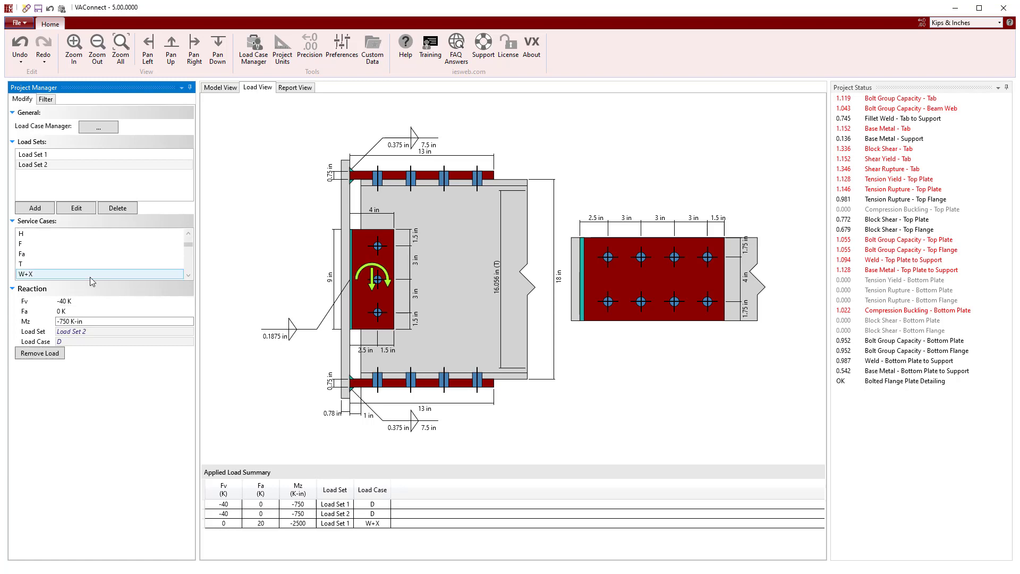
# Step: Set Load Set 2's W+X case to a 20 K axial force and 2500 K-in moment
pyautogui.click(80, 274)
pyautogui.click(78, 302)
pyautogui.click(78, 310)
pyautogui.write('20')
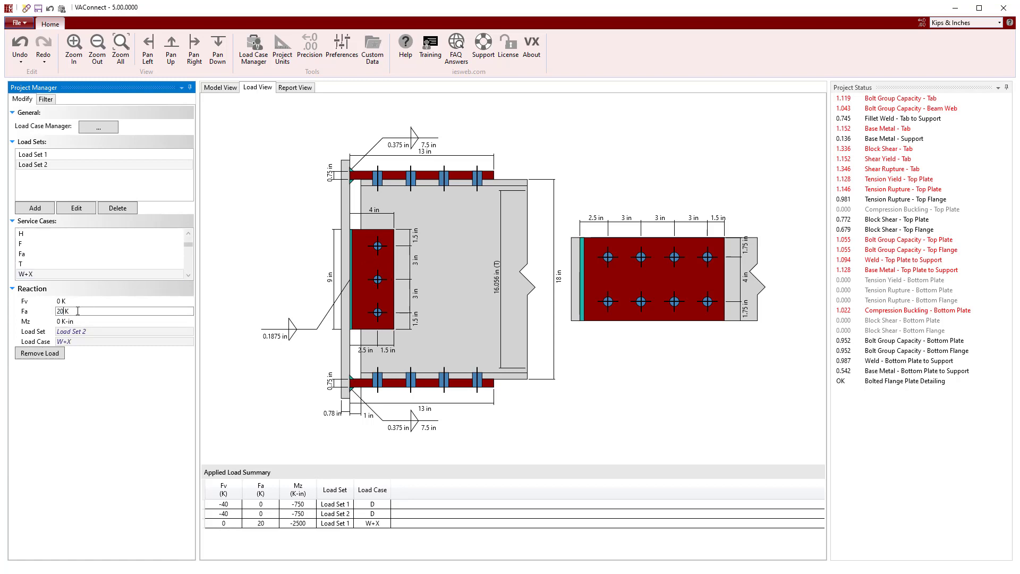
pyautogui.press('Tab')
pyautogui.write('2500')
pyautogui.press('Return')
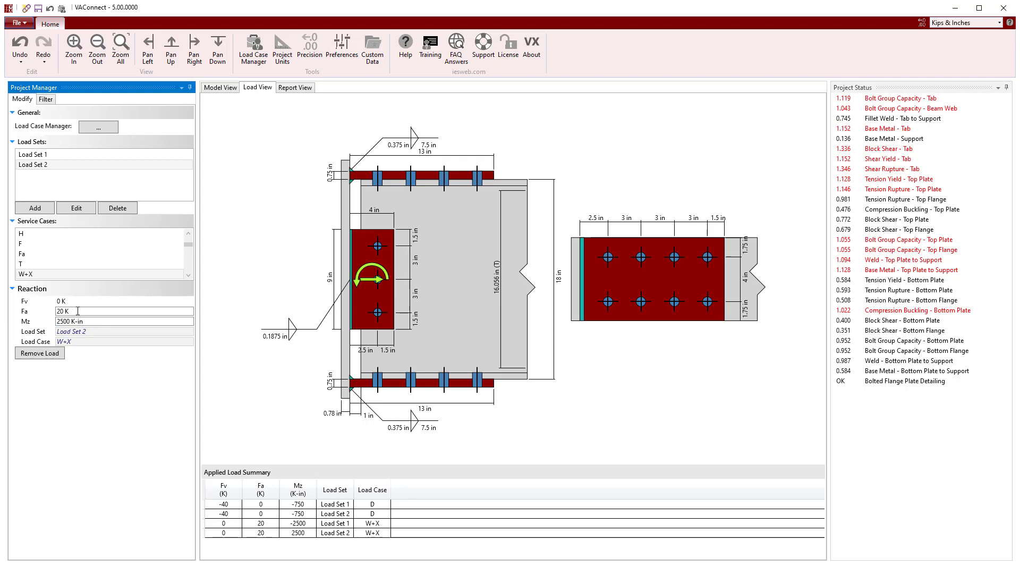
pyautogui.click(98, 128)
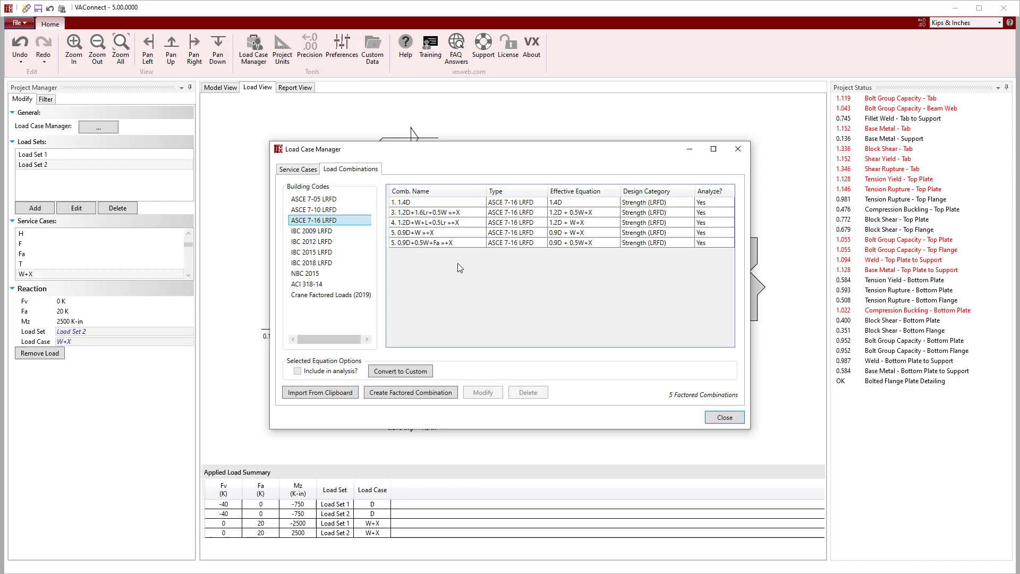
pyautogui.click(725, 418)
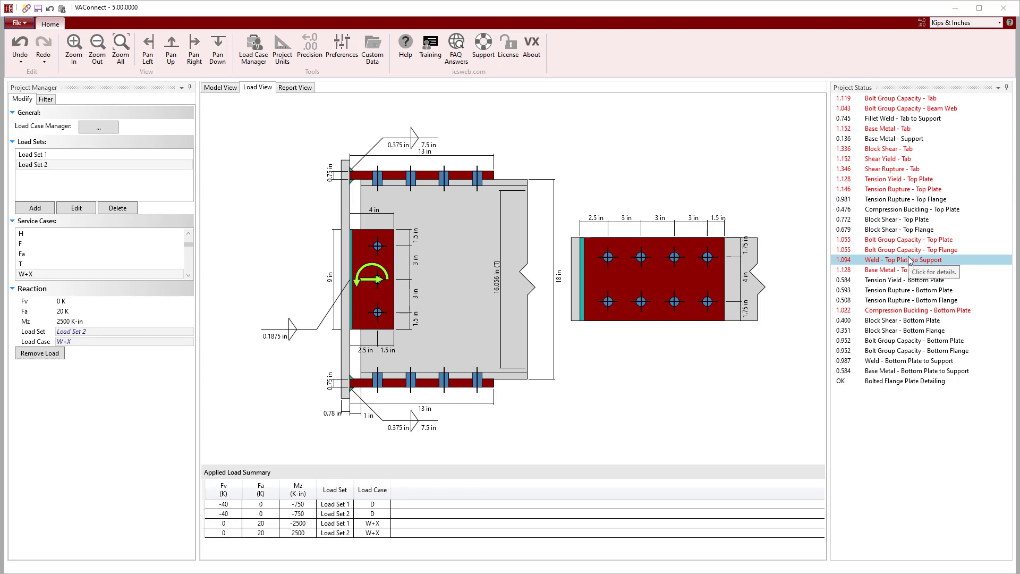
# Step: Review the top plate Tension Yield (1.128) and Compression Buckling (0.476) calculation details
pyautogui.click(904, 181)
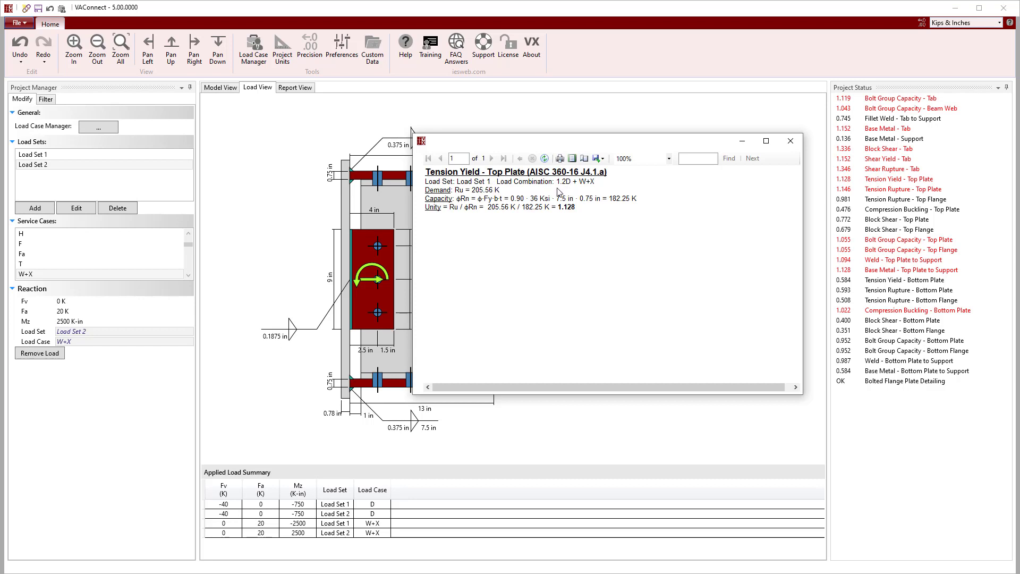
pyautogui.click(790, 141)
pyautogui.doubleClick(894, 210)
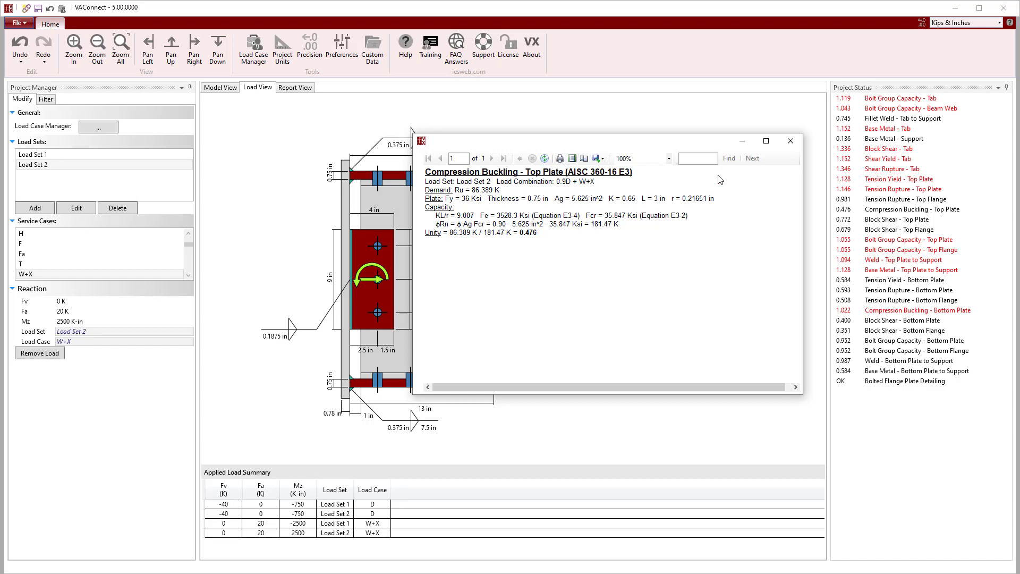
pyautogui.click(790, 141)
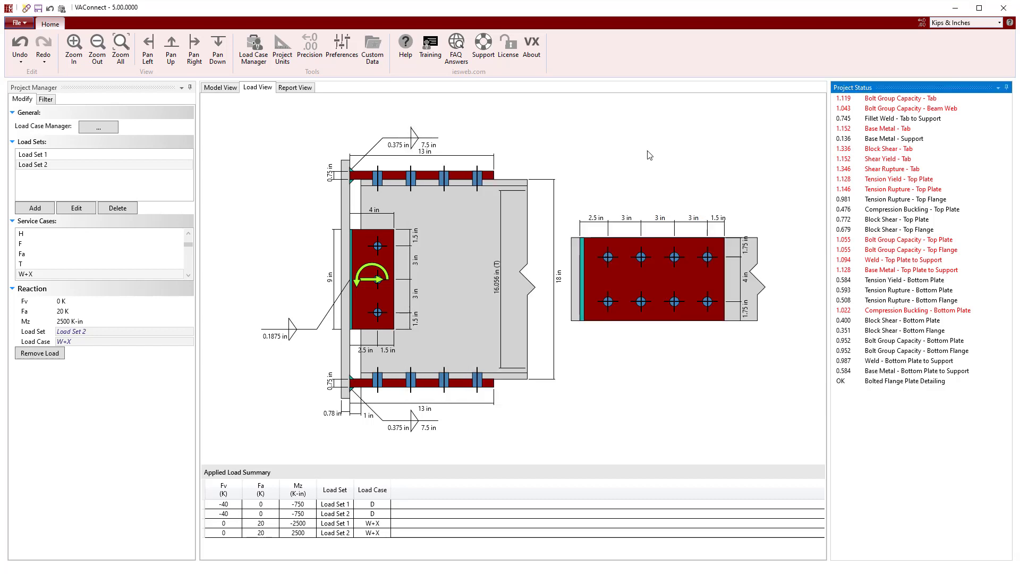
# Step: Back in Model View, set the shear tab bolt count to 4
pyautogui.click(224, 94)
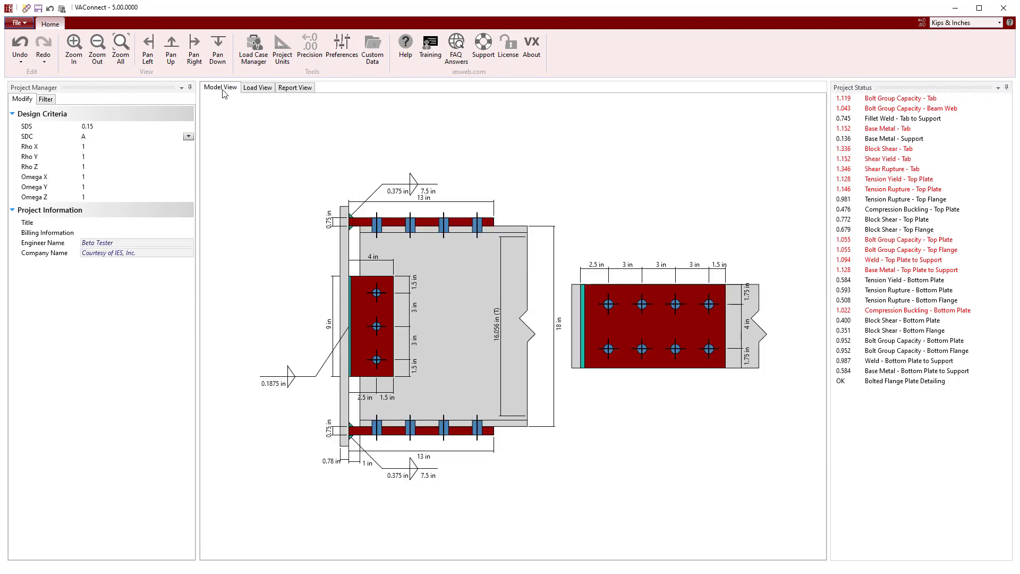
pyautogui.click(371, 318)
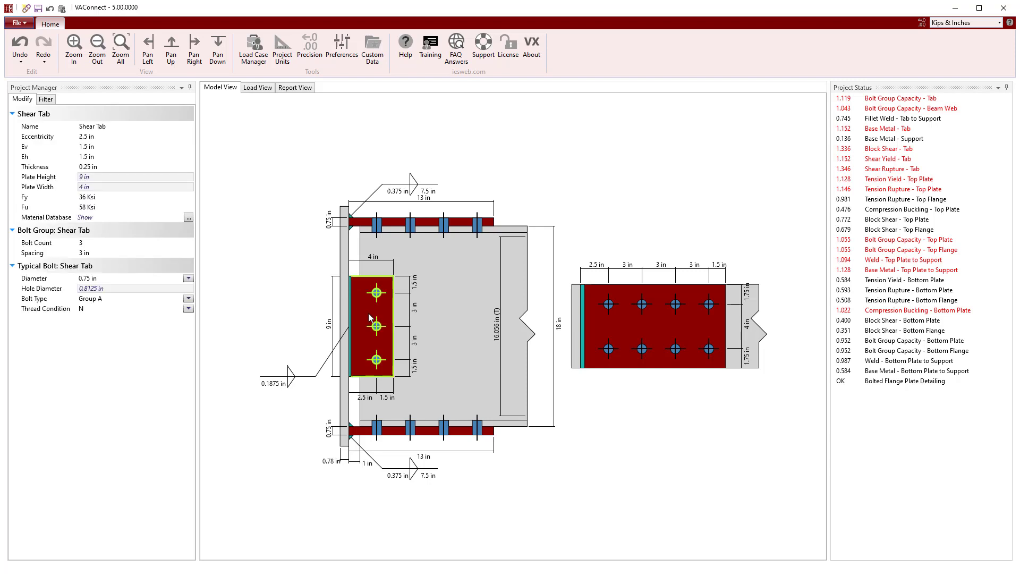
pyautogui.click(106, 244)
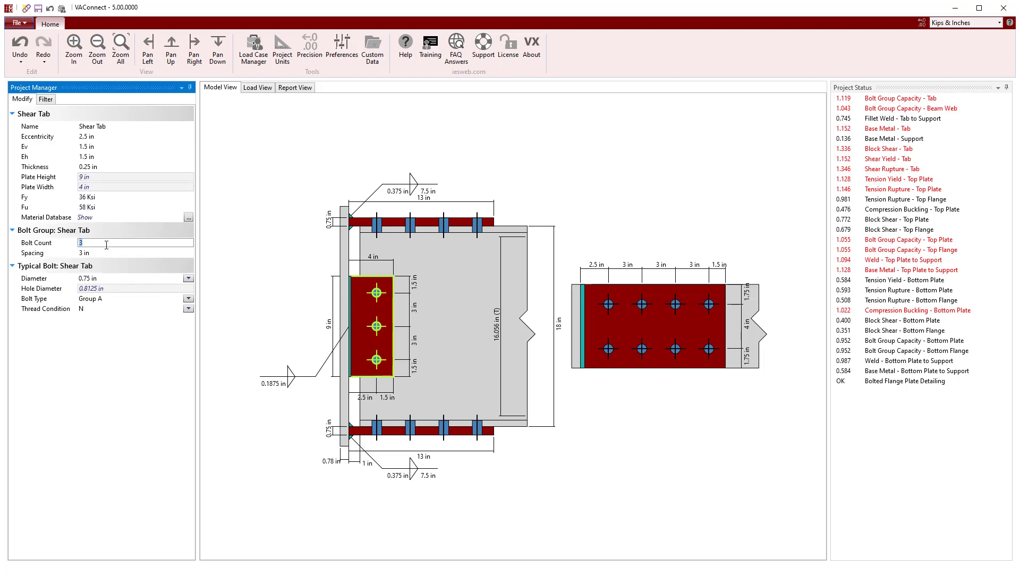
pyautogui.press('Return')
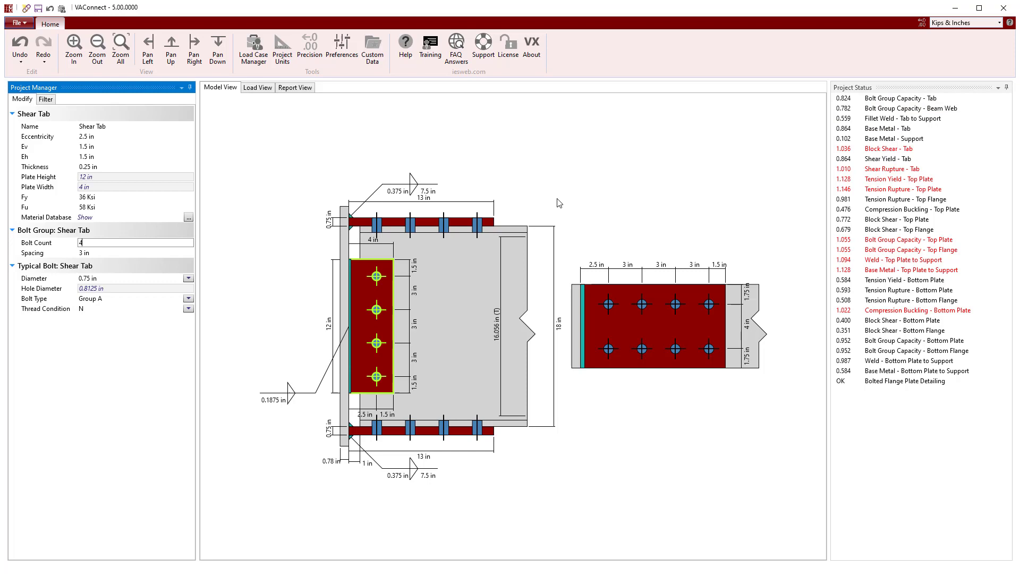
# Step: Inspect the calculation details of the failing Block Shear - Tab check
pyautogui.click(883, 102)
pyautogui.click(894, 127)
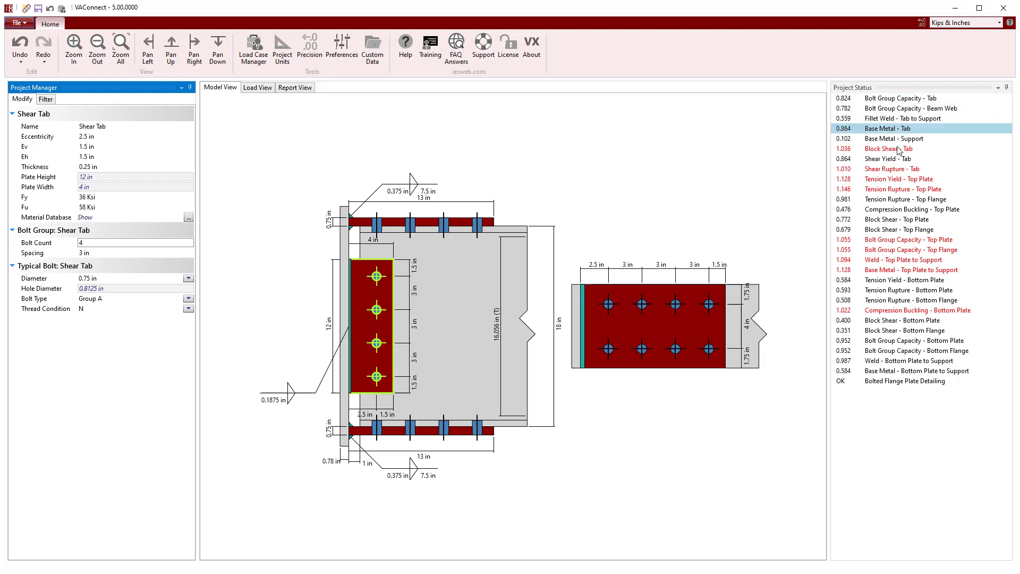
pyautogui.click(898, 149)
pyautogui.click(898, 150)
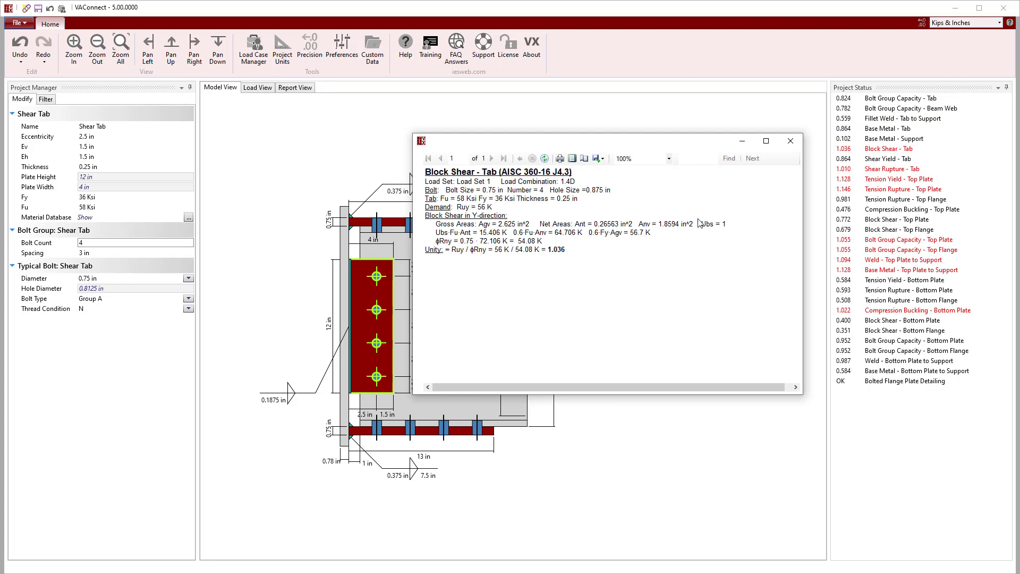
pyautogui.click(791, 141)
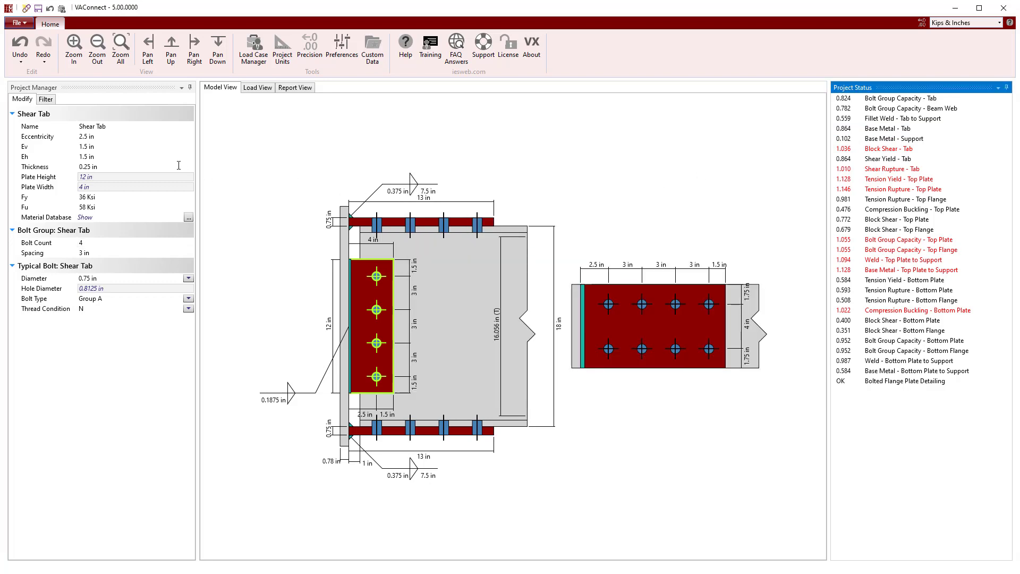
# Step: Set the shear tab vertical and horizontal edge distances to 1.75 in
pyautogui.click(133, 146)
pyautogui.write('1.7')
pyautogui.press('Tab')
pyautogui.write('1')
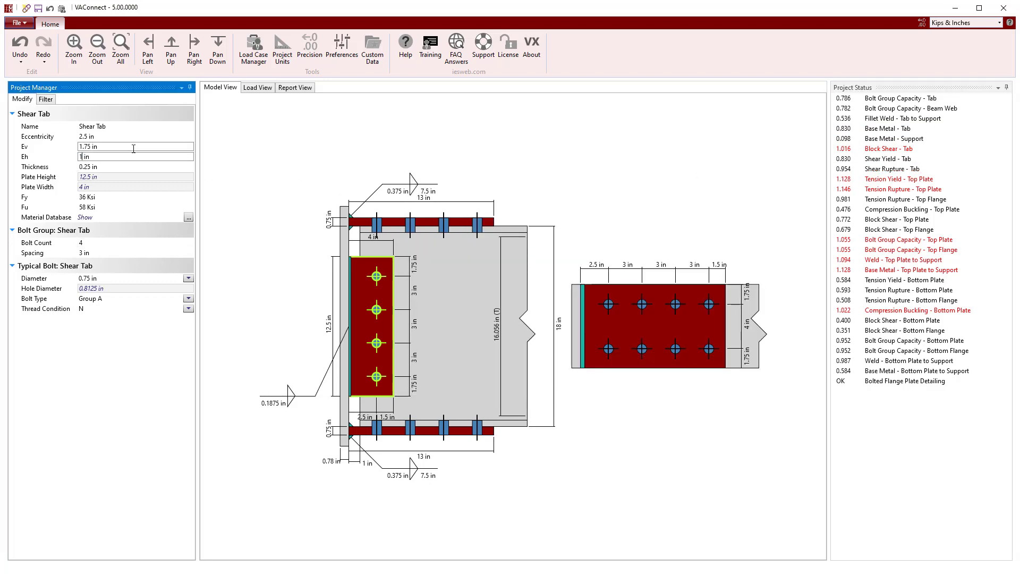
pyautogui.write('.75')
pyautogui.press('Return')
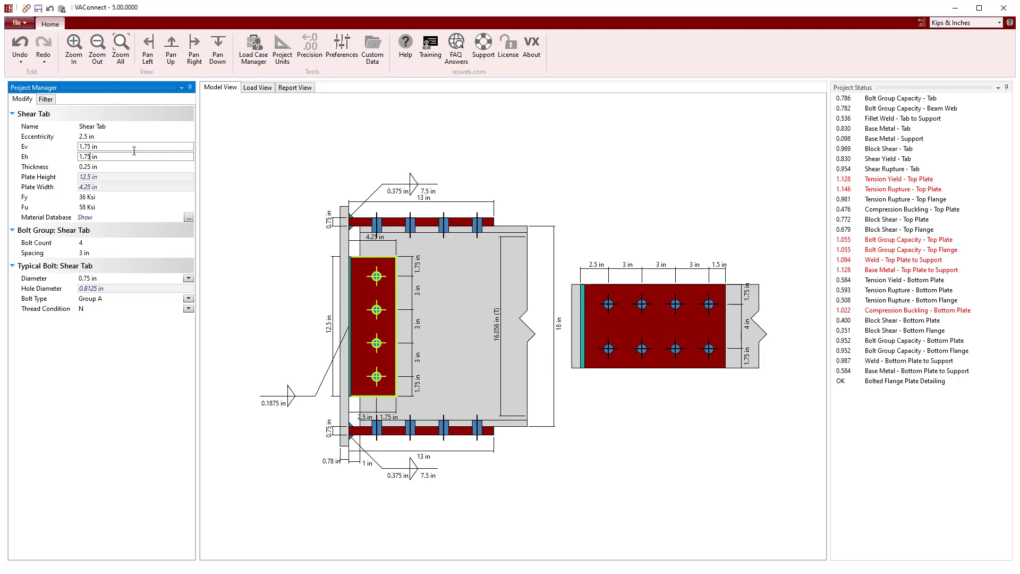
pyautogui.click(250, 193)
# Step: Set the flange plate thickness to 1 in
pyautogui.click(401, 225)
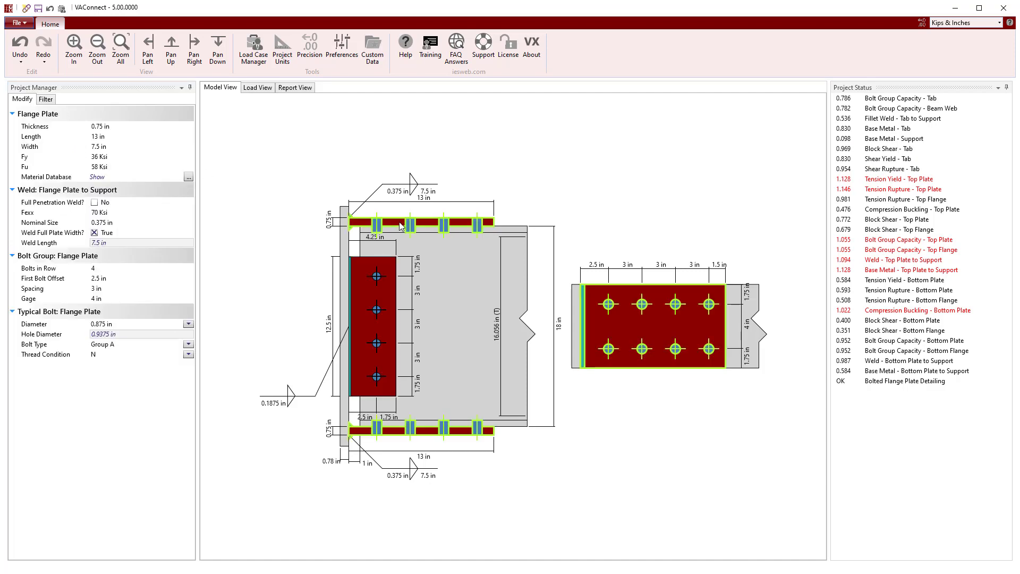
pyautogui.click(135, 126)
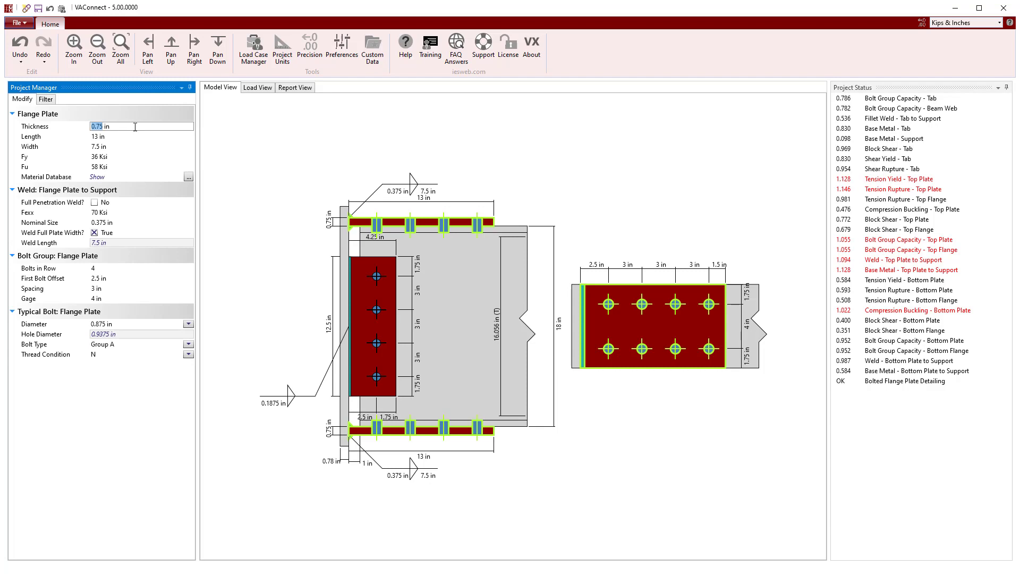
pyautogui.write('1')
pyautogui.press('Return')
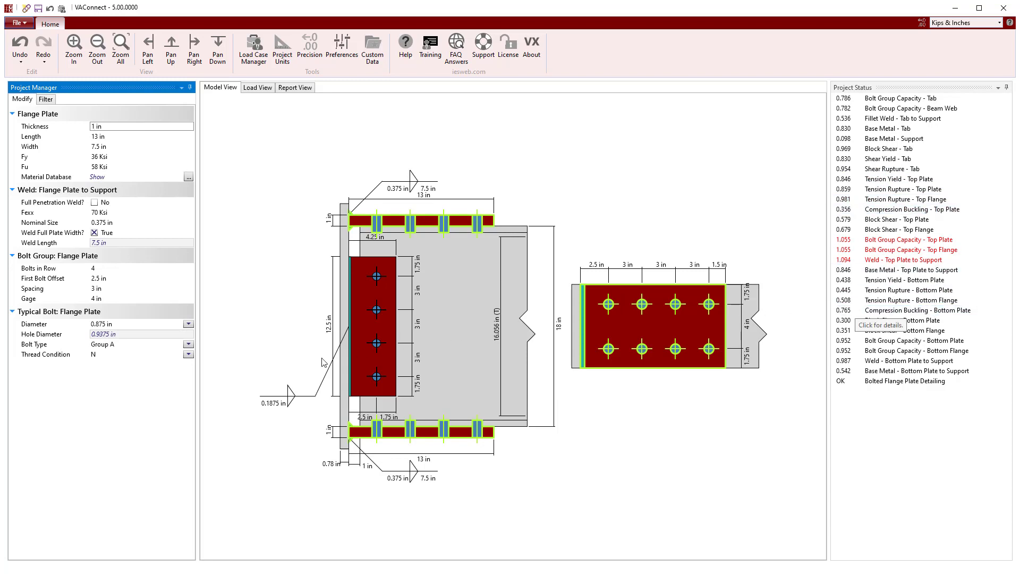
# Step: Keep flange bolt thread condition N and change the flange bolt type to Group B
pyautogui.click(188, 354)
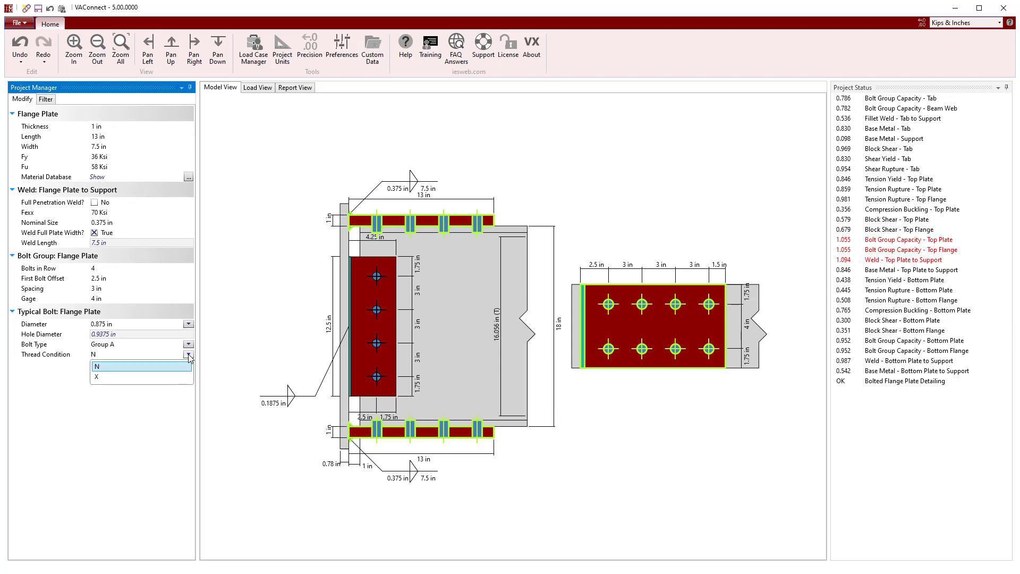
pyautogui.click(164, 380)
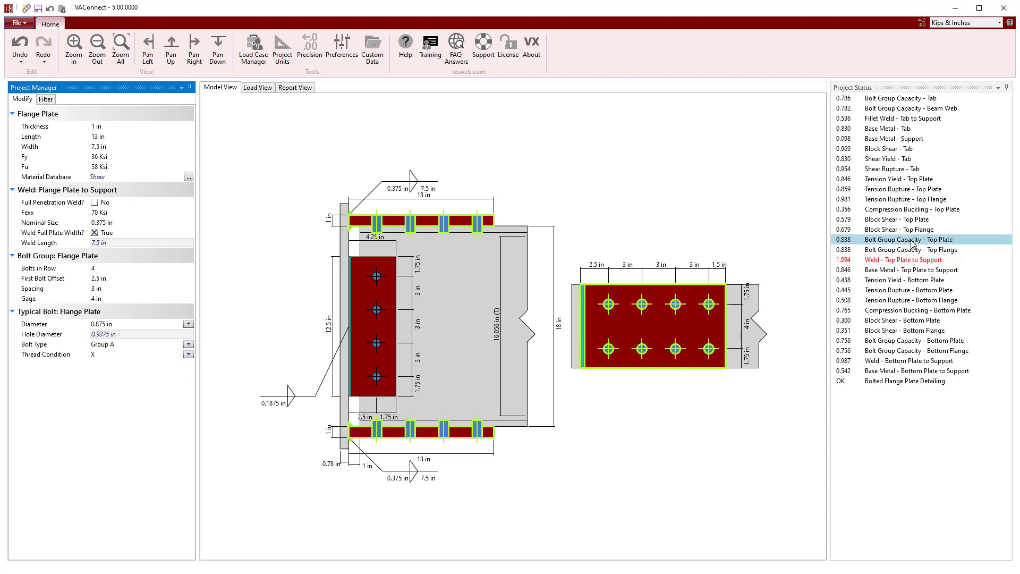
pyautogui.click(188, 354)
pyautogui.click(165, 365)
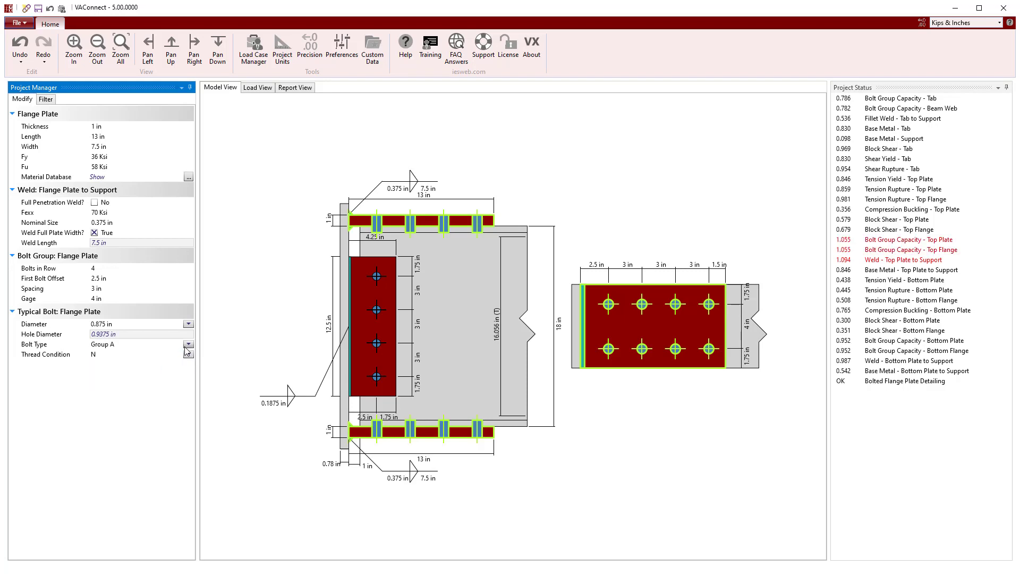
pyautogui.click(188, 345)
pyautogui.click(162, 375)
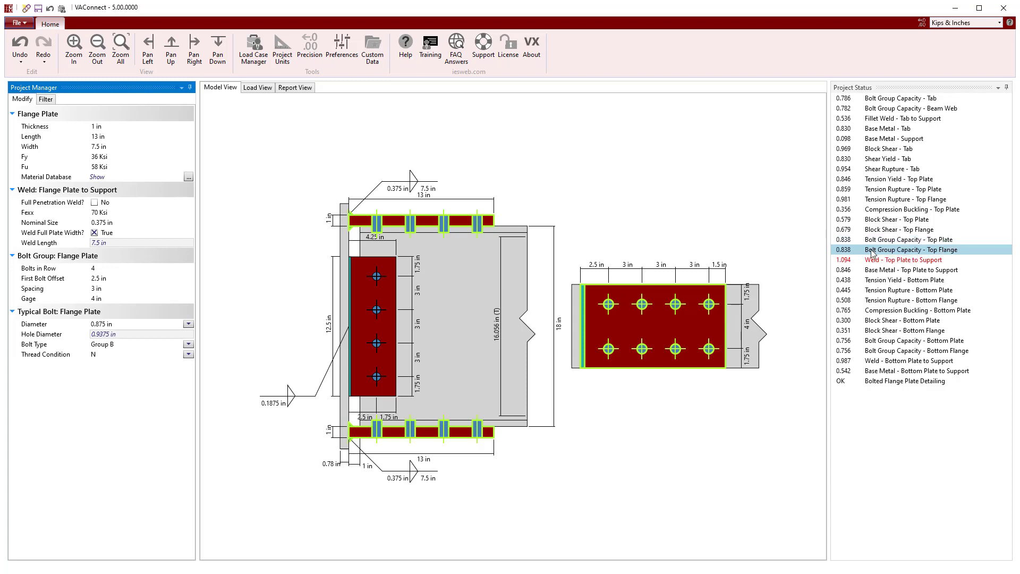
# Step: Keep a fillet flange plate weld, not full penetration, and set its nominal size to 0.4375 in
pyautogui.click(901, 262)
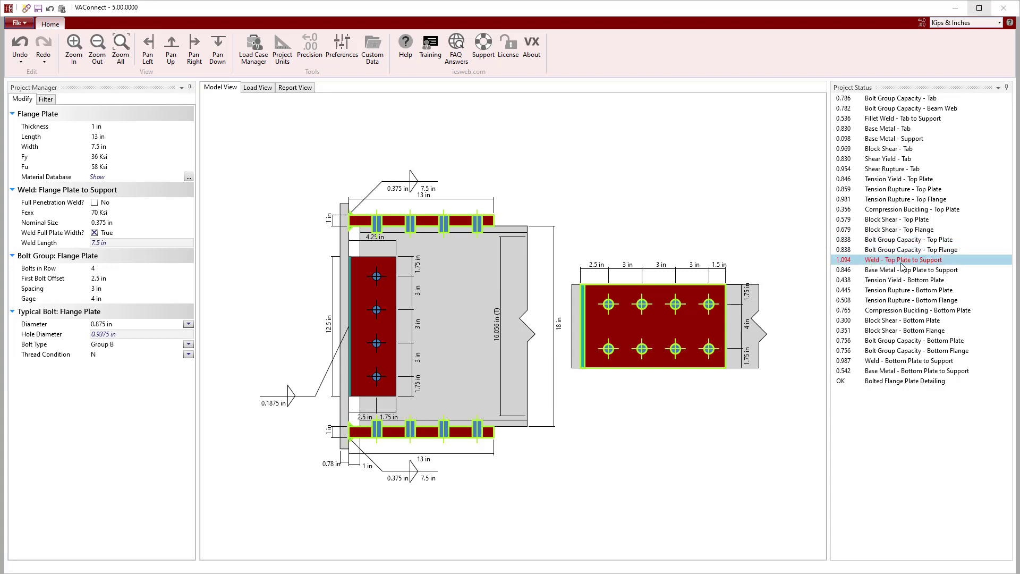
pyautogui.click(94, 203)
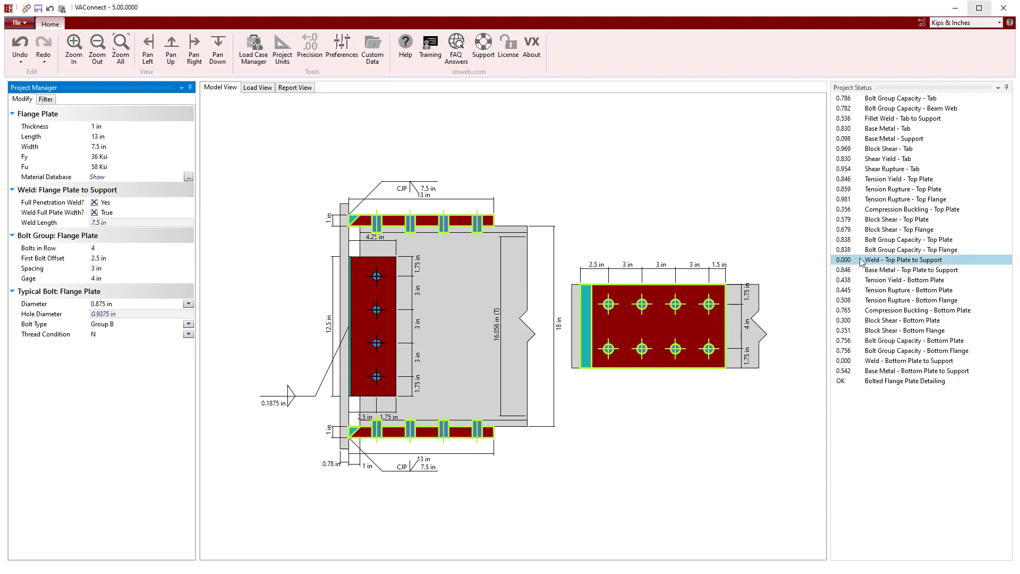
pyautogui.click(94, 202)
pyautogui.click(132, 222)
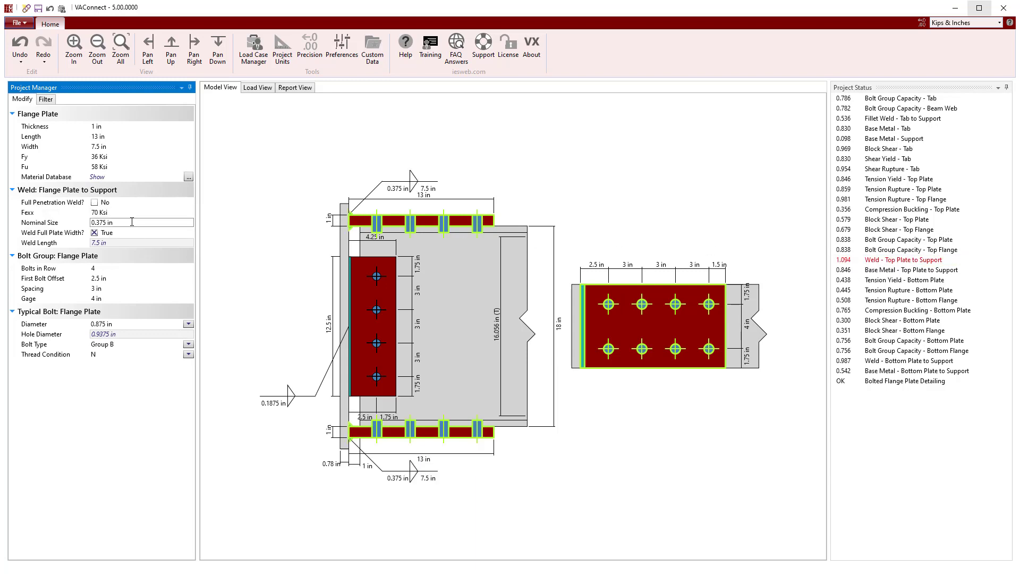
pyautogui.write('0.4375')
pyautogui.press('Return')
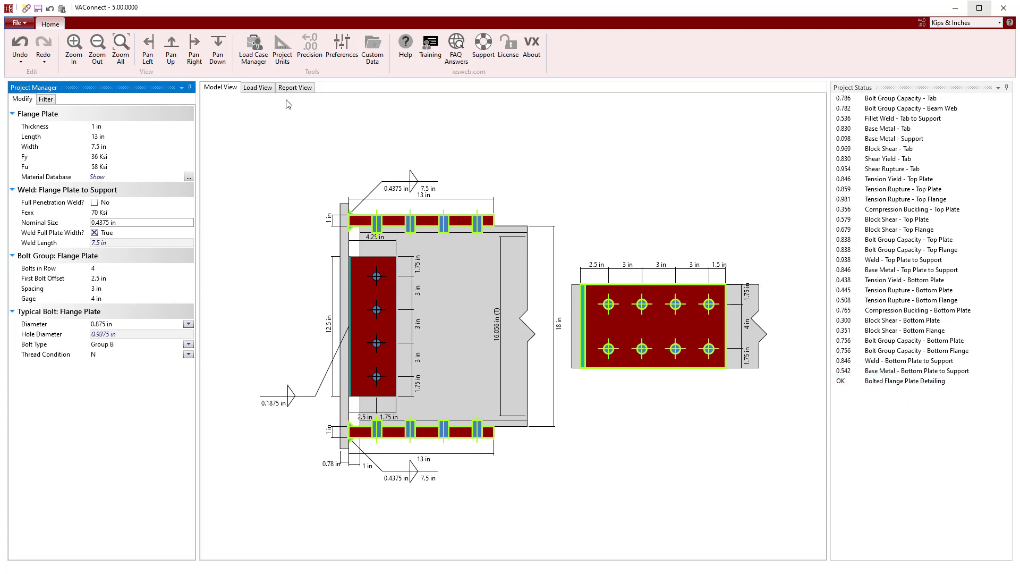
# Step: Open Report View and read through the Design Summary
pyautogui.click(296, 88)
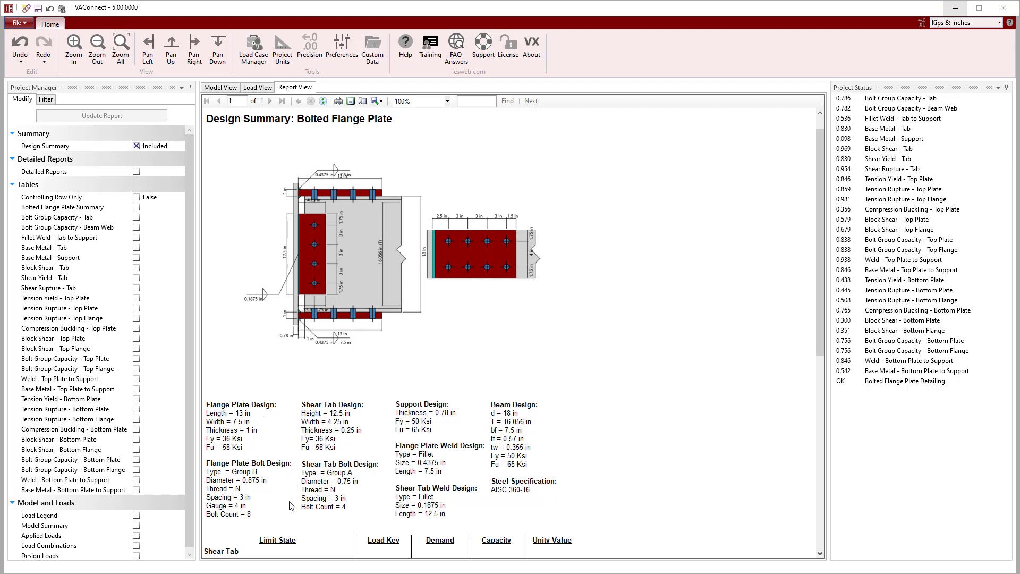
pyautogui.scroll(-2, 572, 519)
pyautogui.scroll(-12, 572, 519)
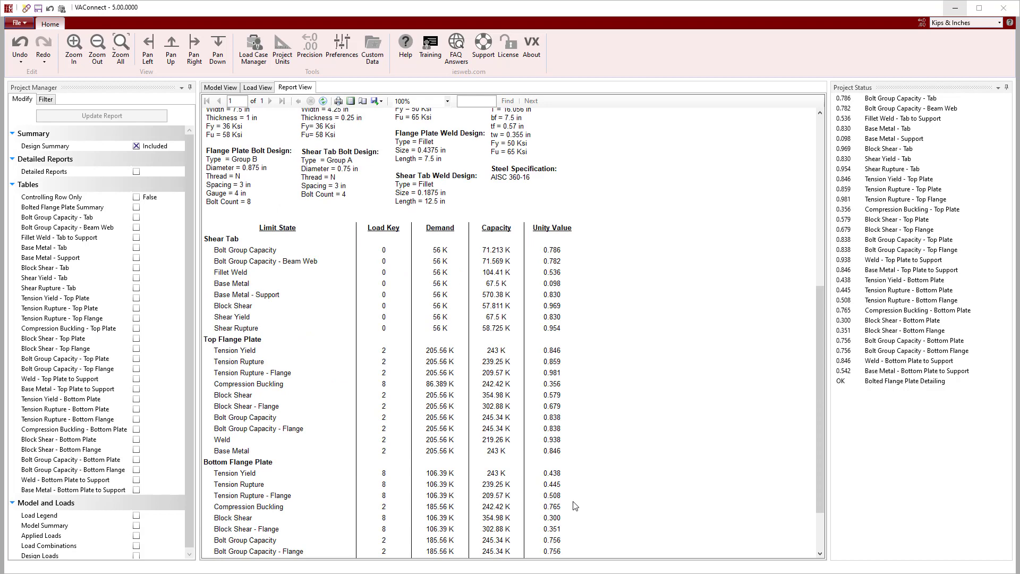
pyautogui.scroll(-3, 574, 506)
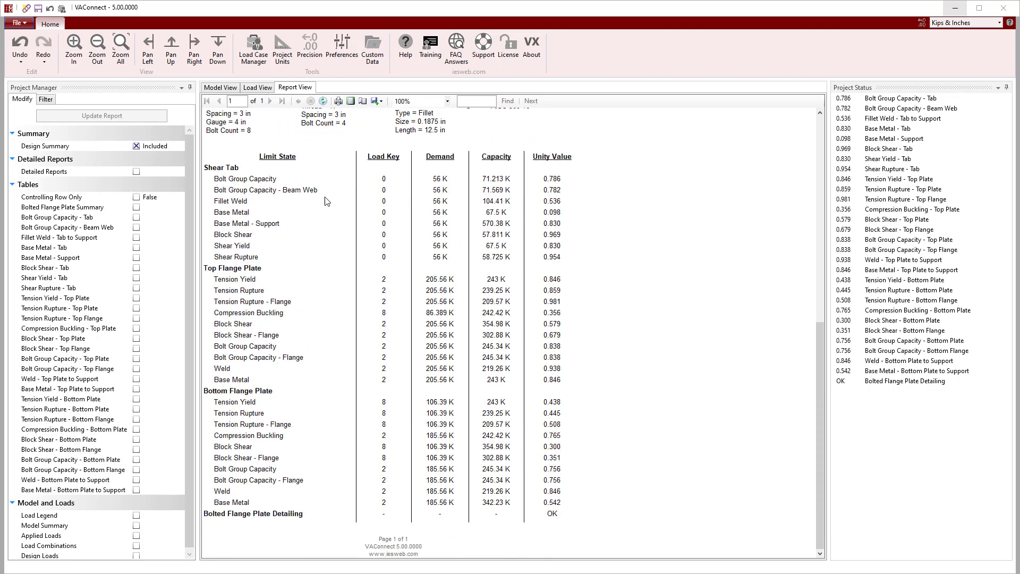
# Step: Regenerate the report as Detailed Reports only, without the Design Summary
pyautogui.click(136, 171)
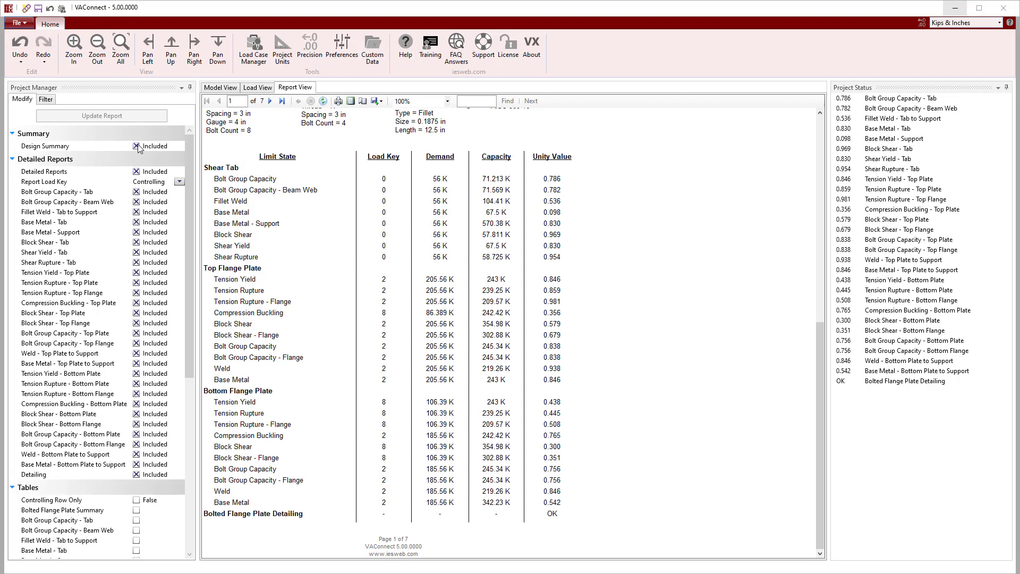
pyautogui.click(136, 145)
pyautogui.click(122, 115)
pyautogui.click(122, 115)
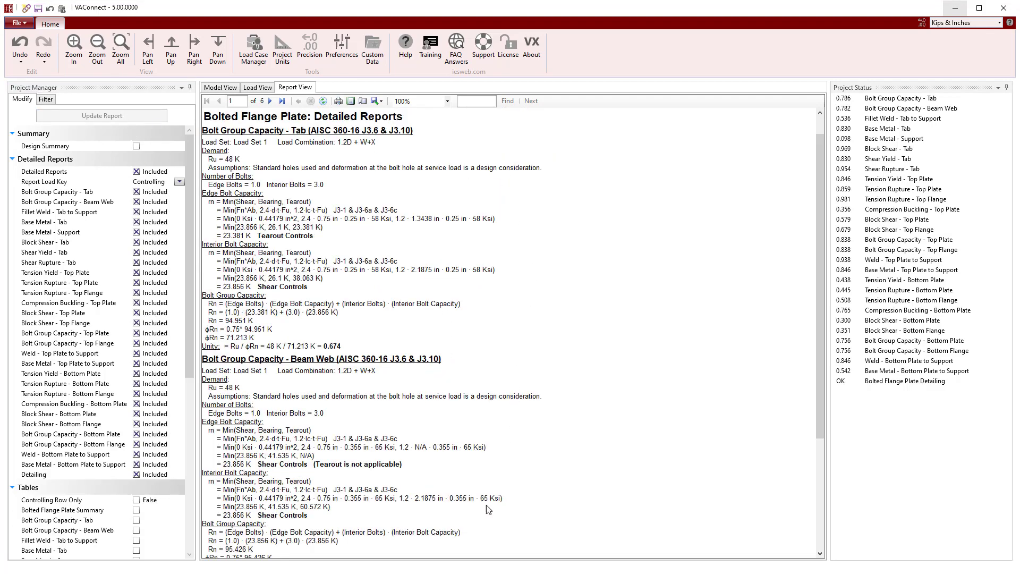
# Step: Regenerate the report as the Base Metal - Tab table only, then return to Model View
pyautogui.click(136, 171)
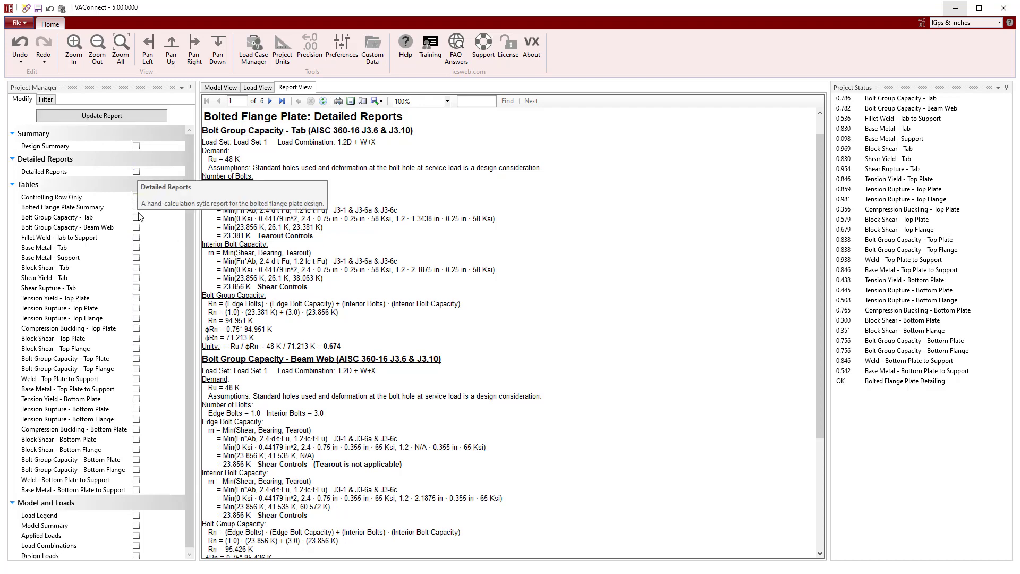
pyautogui.click(136, 247)
pyautogui.click(118, 116)
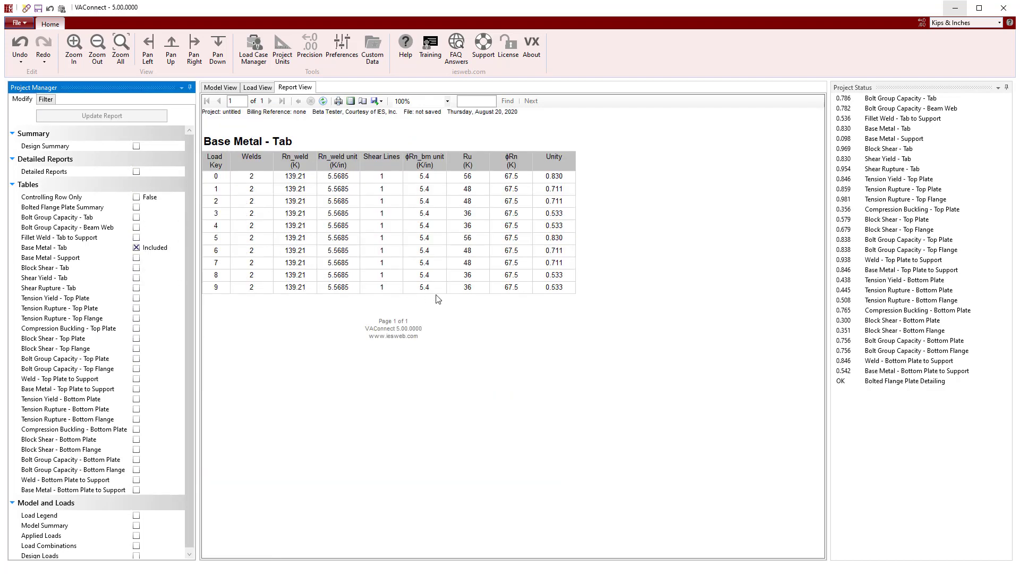
pyautogui.click(221, 88)
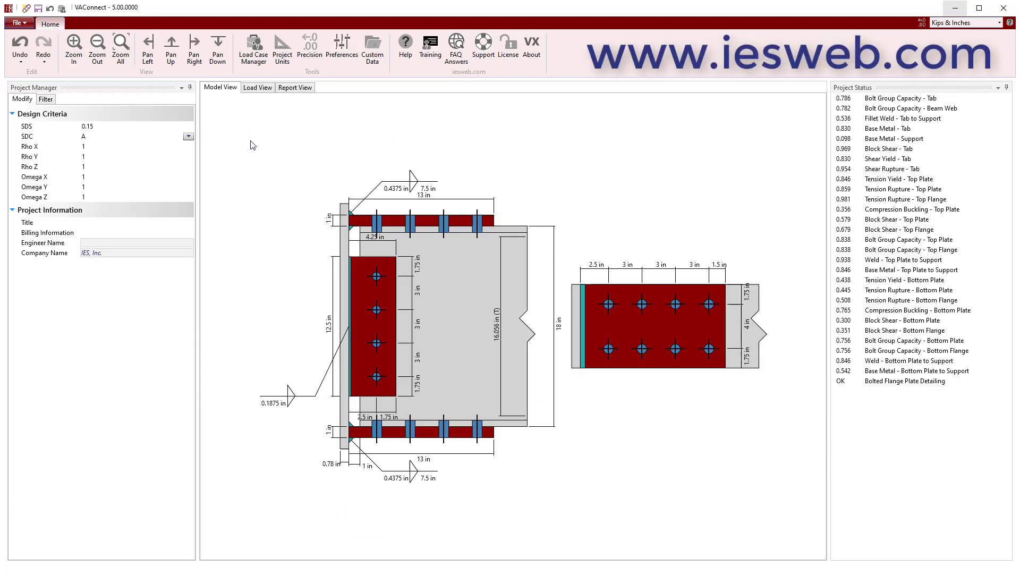